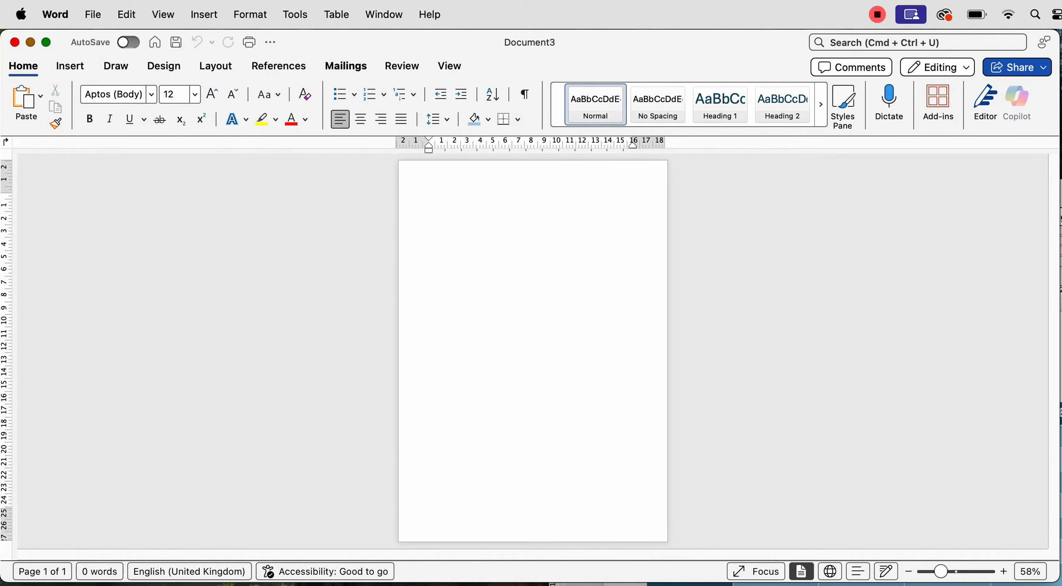
# Set Document3's page orientation to Landscape from the Layout tab
pyautogui.click(215, 66)
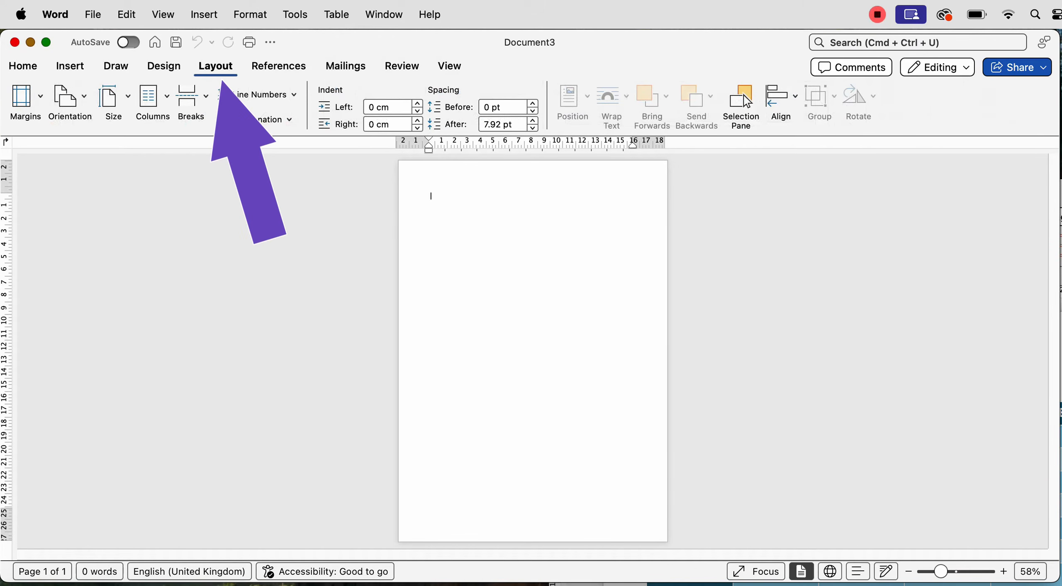
pyautogui.click(69, 97)
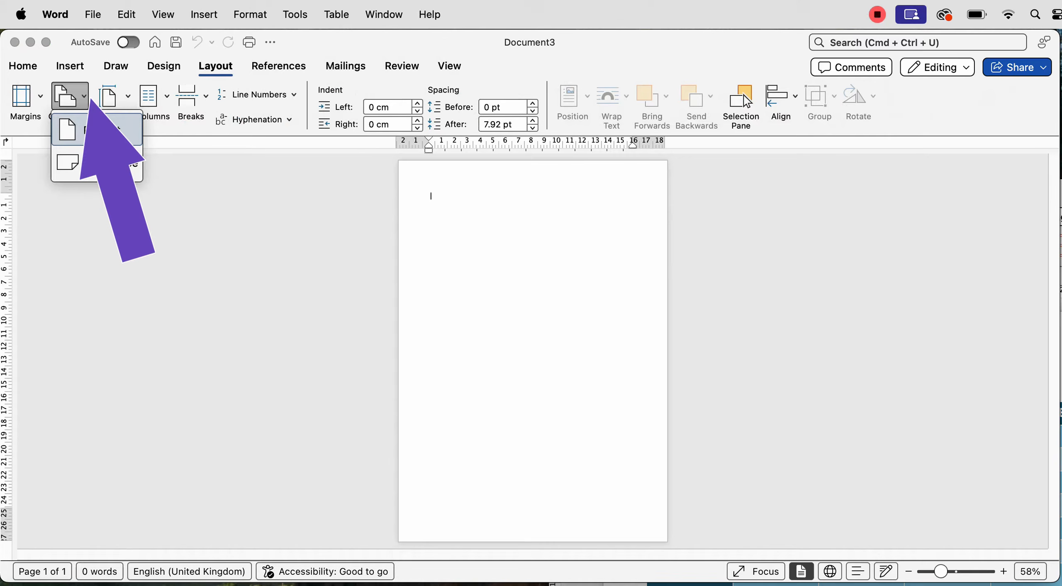
pyautogui.click(110, 163)
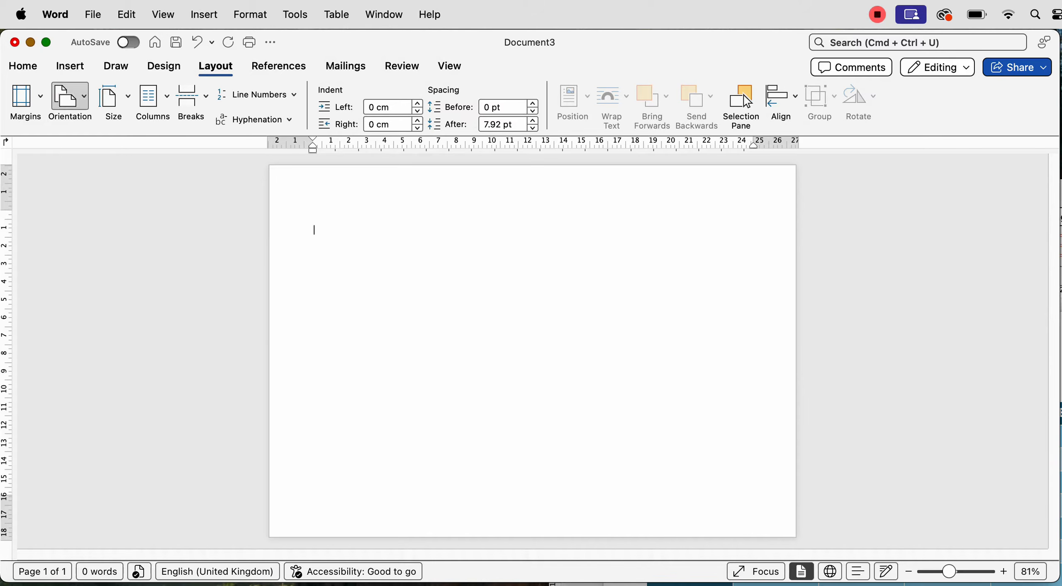
pyautogui.click(70, 67)
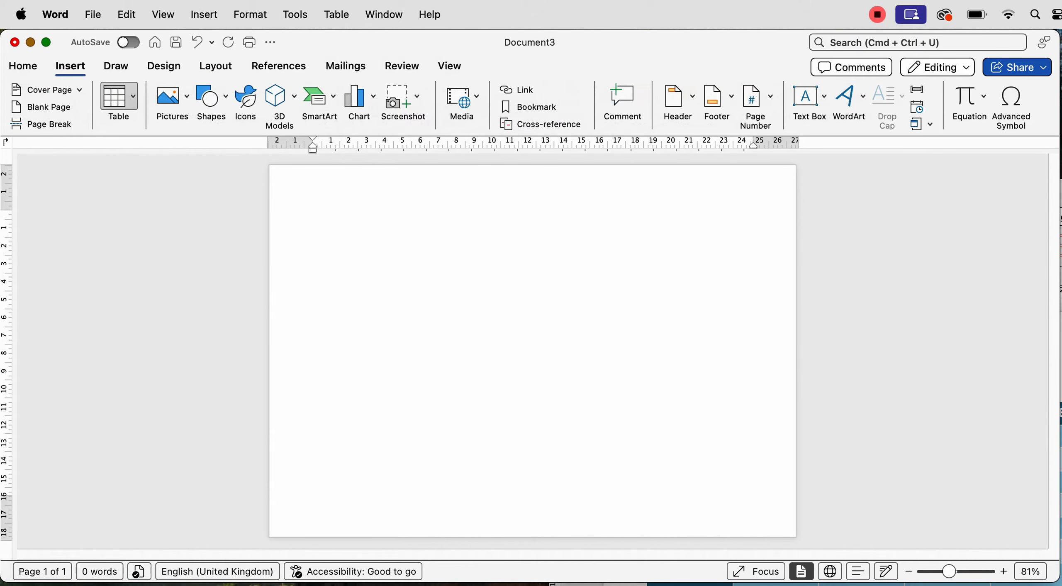
# Insert a table with 5 columns and 10 rows using the Insert Table dialog
pyautogui.click(119, 96)
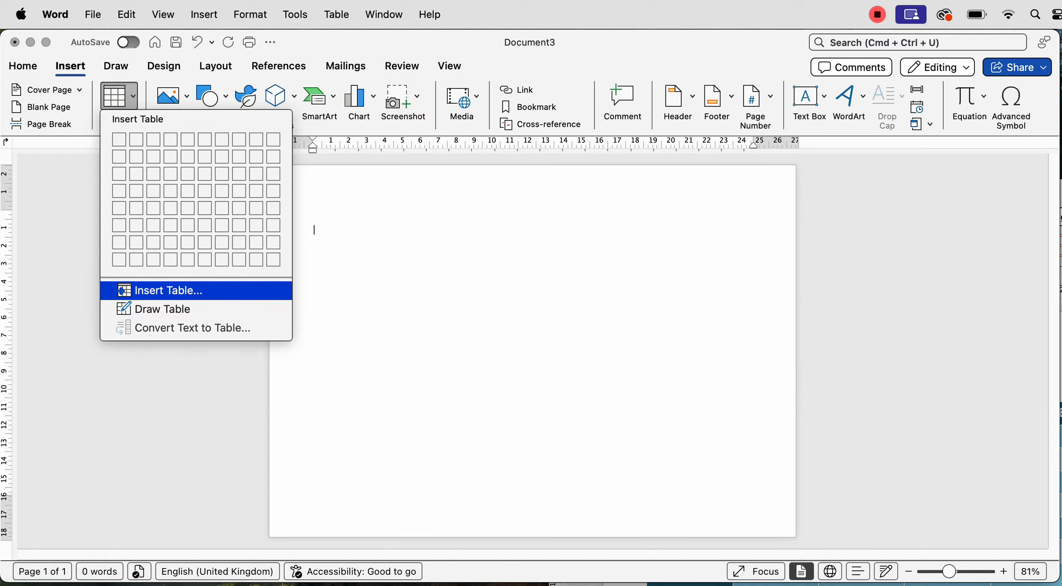
pyautogui.click(174, 290)
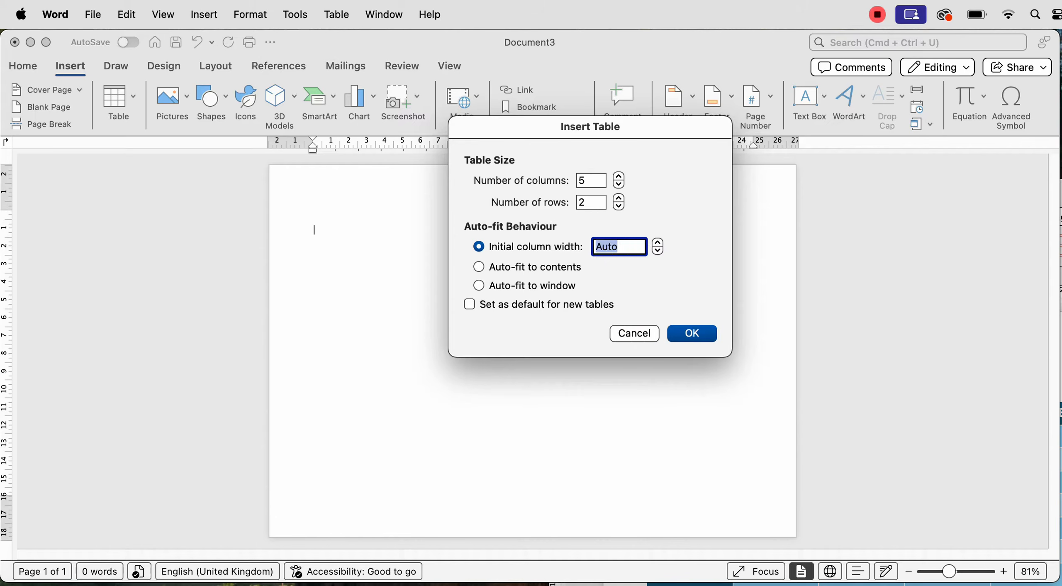
pyautogui.doubleClick(590, 205)
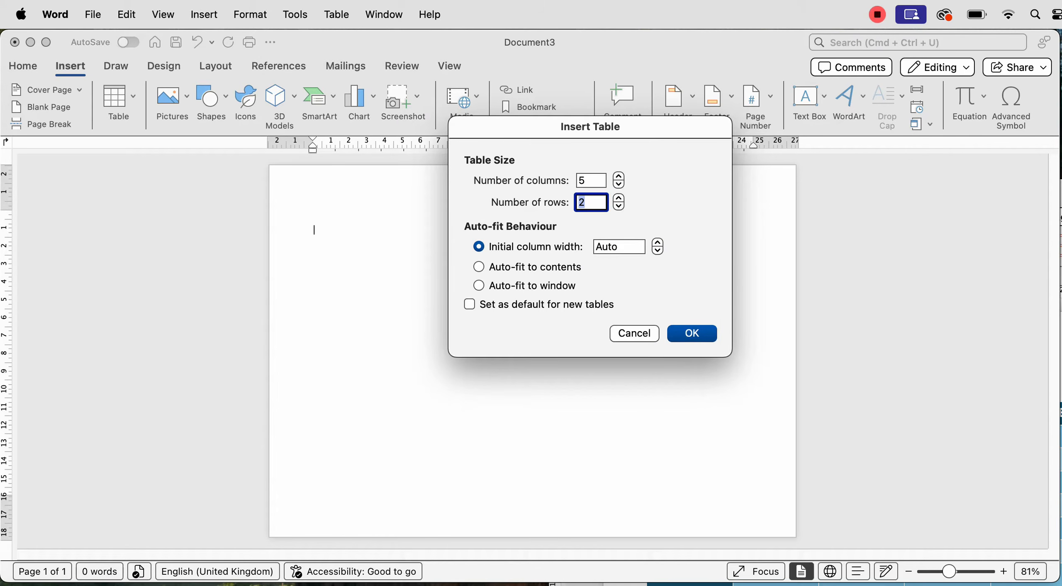
pyautogui.write('10')
pyautogui.press('Return')
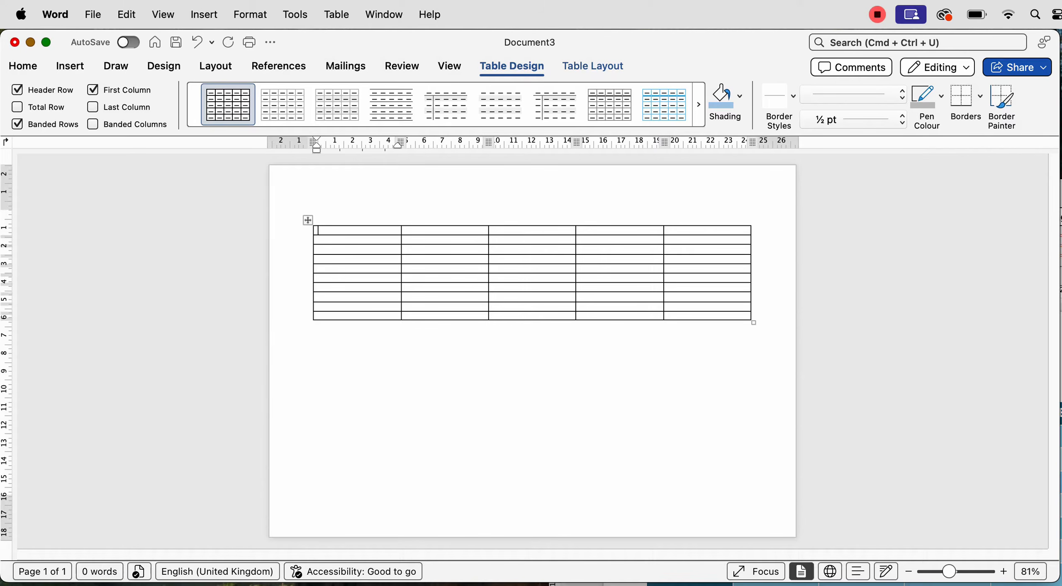
# Select the whole table and raise its row height in 0.1 cm steps to 1.3 cm
pyautogui.click(308, 220)
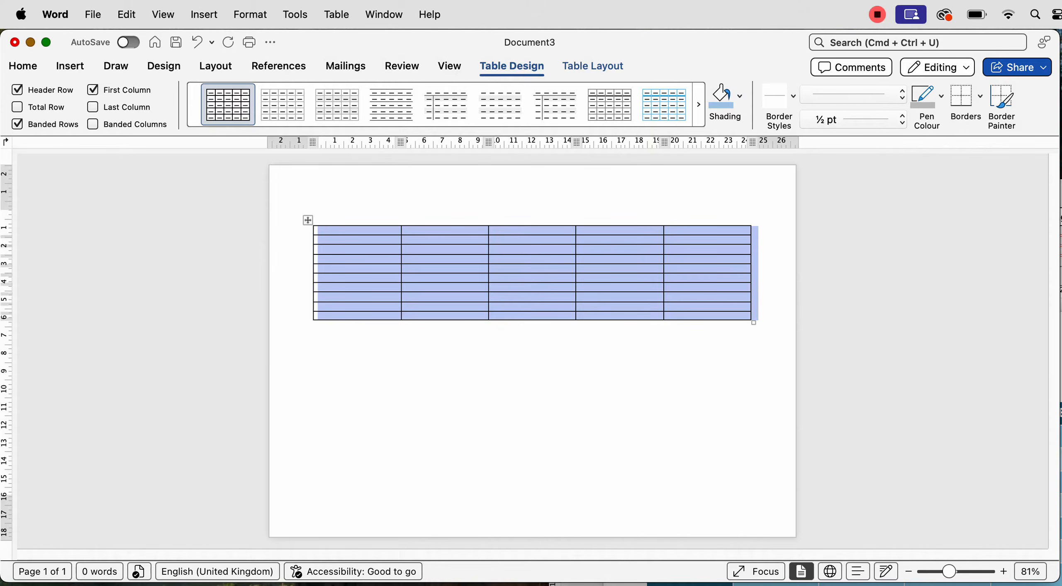
pyautogui.click(593, 66)
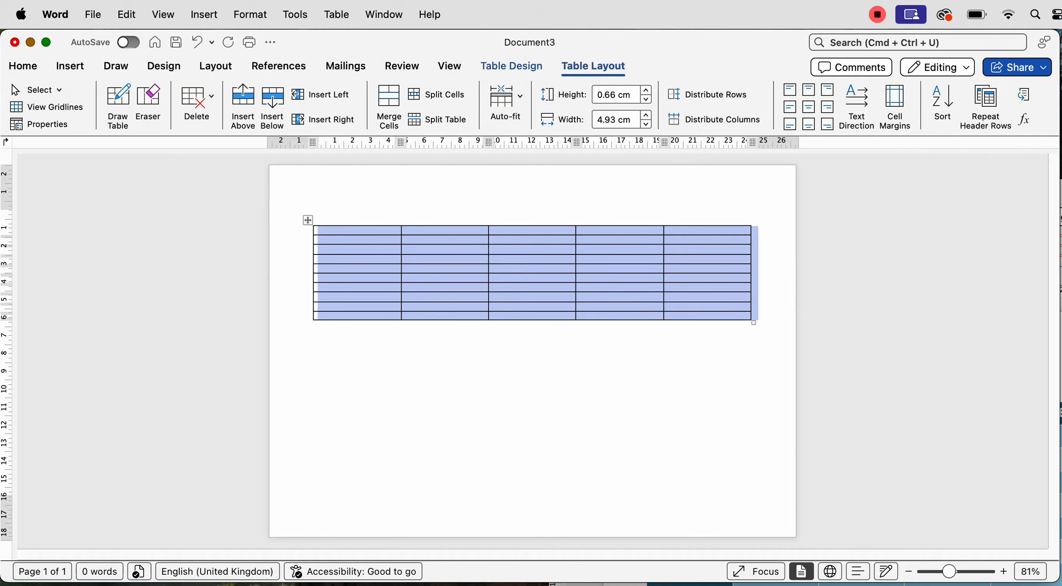
pyautogui.click(646, 91)
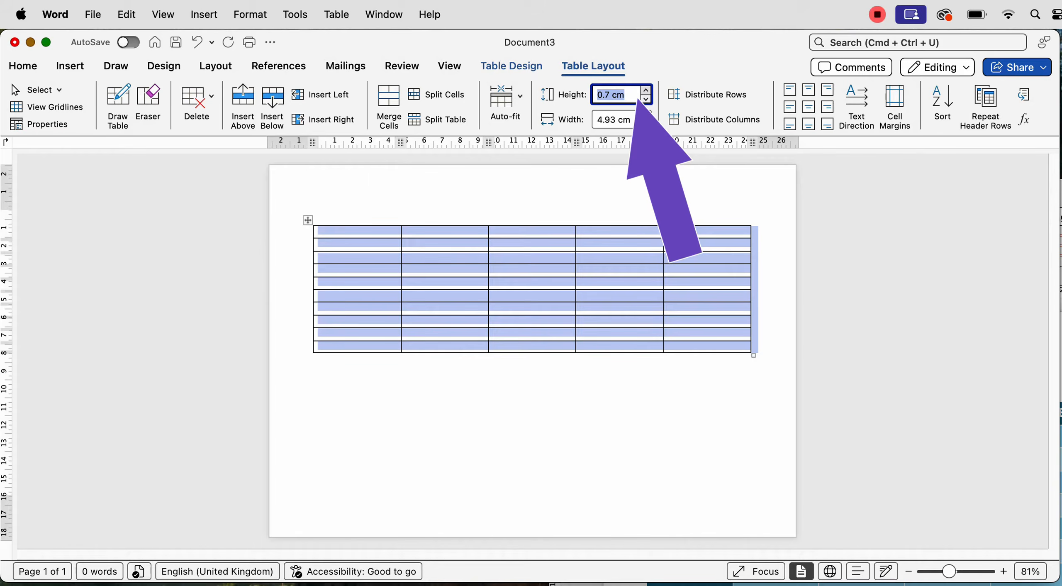
pyautogui.click(646, 90)
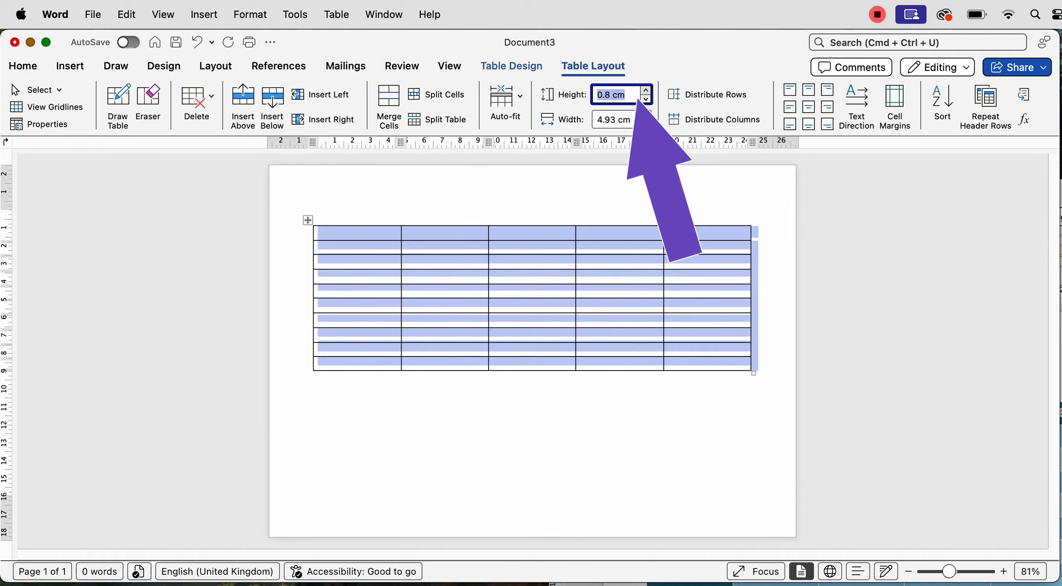
pyautogui.click(646, 90)
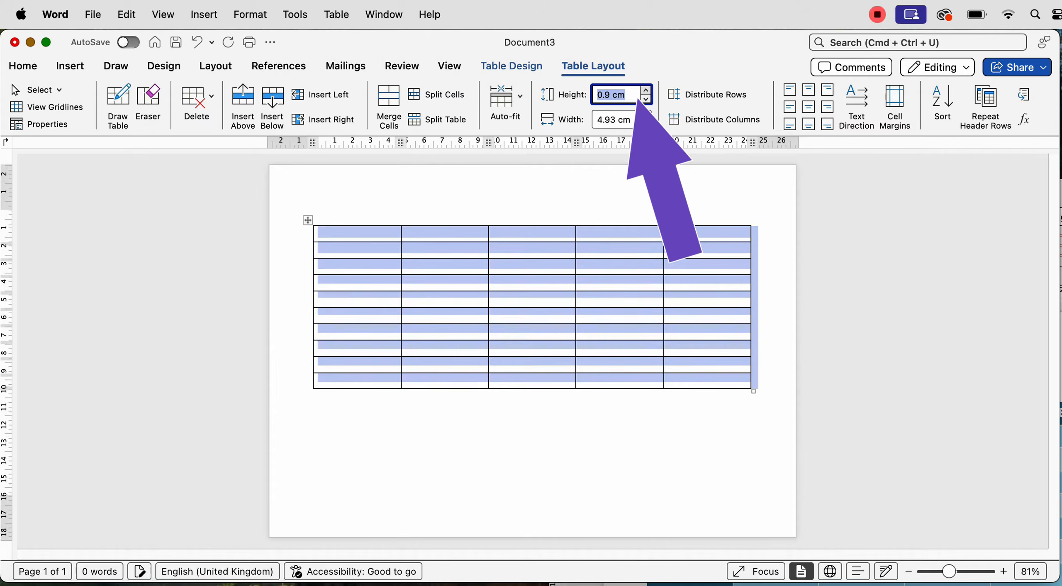
pyautogui.click(646, 90)
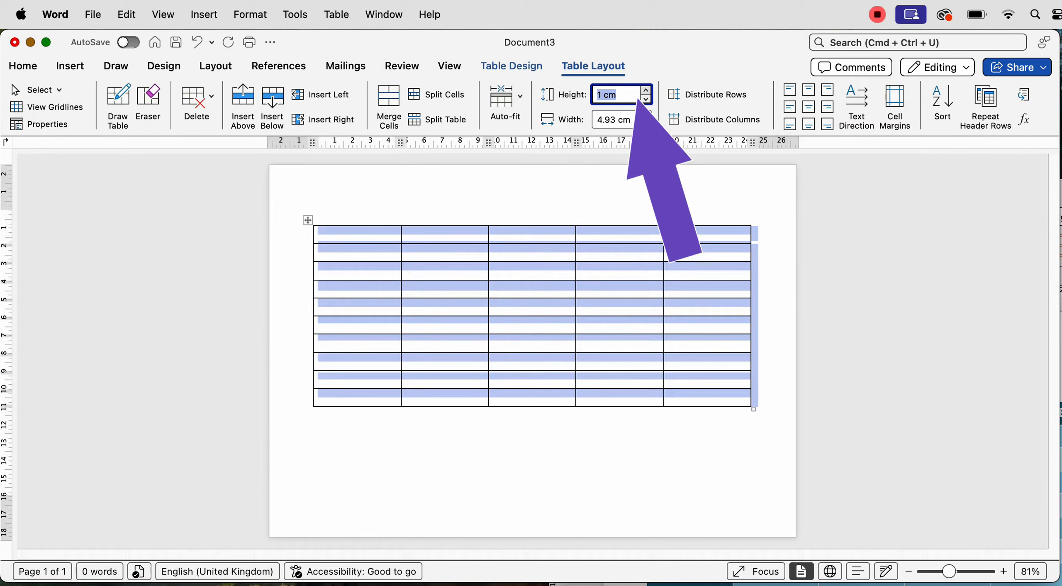
pyautogui.click(646, 90)
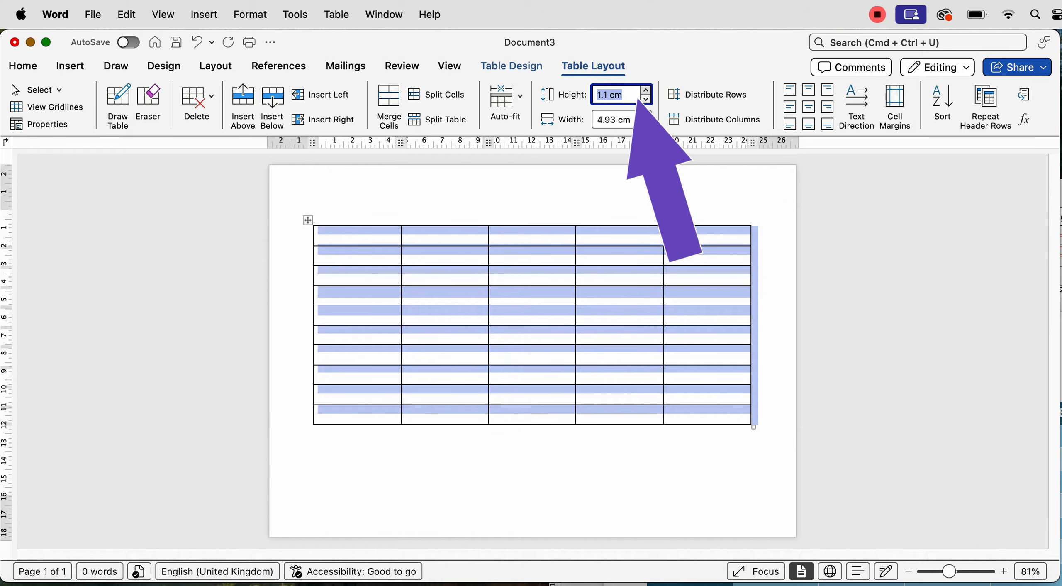
pyautogui.click(637, 98)
pyautogui.press('Up')
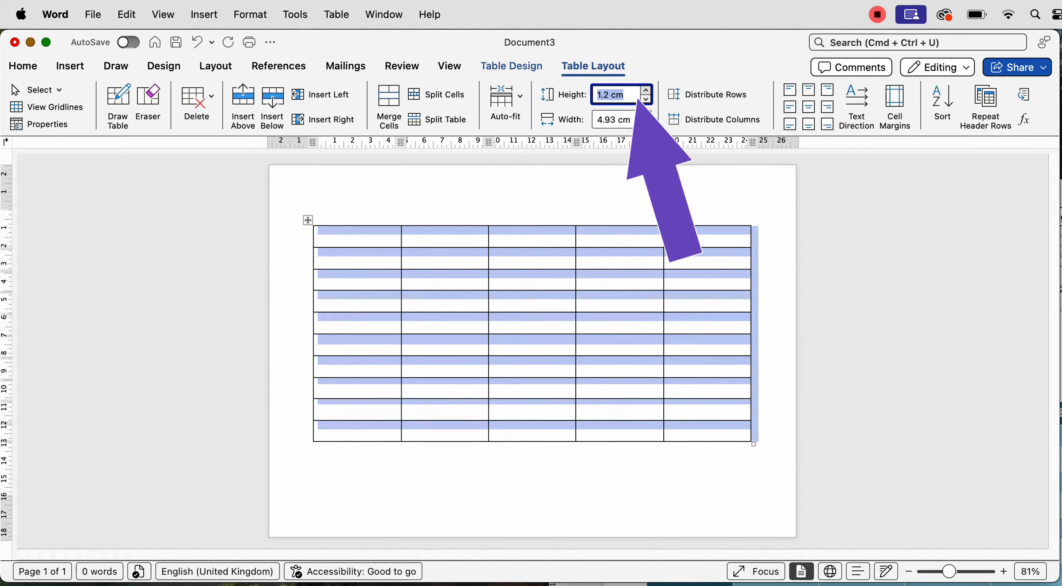
pyautogui.click(646, 90)
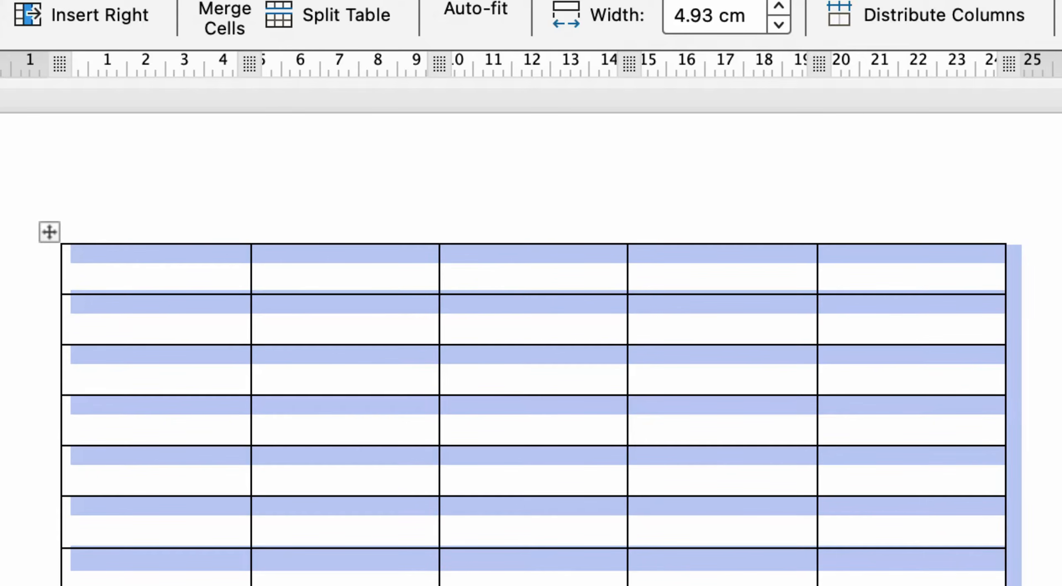
# Type and erase test text in the first cell, then centre-align every table cell
pyautogui.click(71, 253)
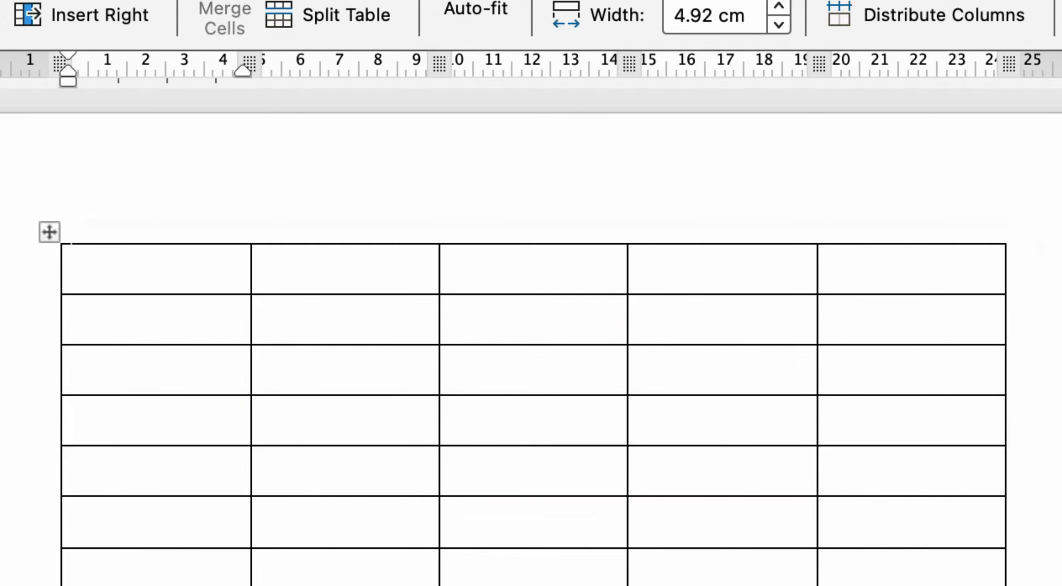
pyautogui.write('sdkfnskdjf')
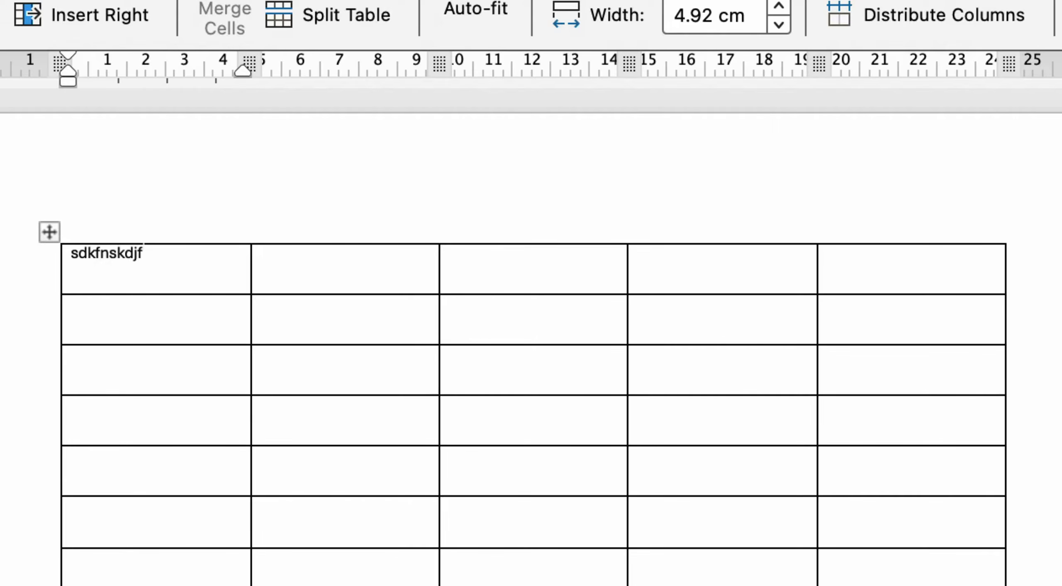
pyautogui.press('BackSpace')
pyautogui.press('BackSpace')
pyautogui.press('BackSpace')
pyautogui.press('BackSpace')
pyautogui.press('BackSpace')
pyautogui.press('BackSpace')
pyautogui.press('BackSpace')
pyautogui.press('BackSpace')
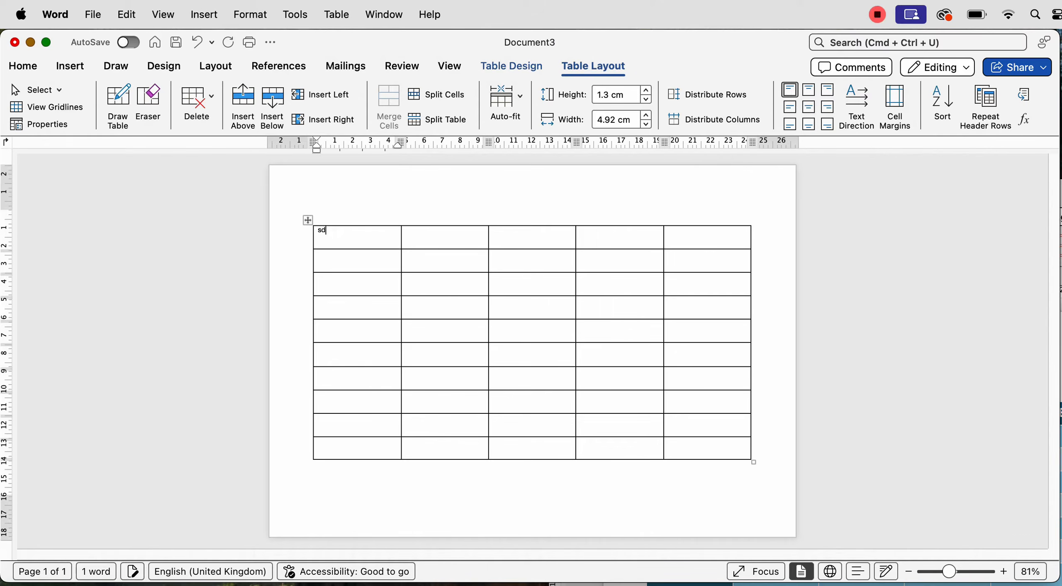
pyautogui.press('BackSpace')
pyautogui.press('BackSpace')
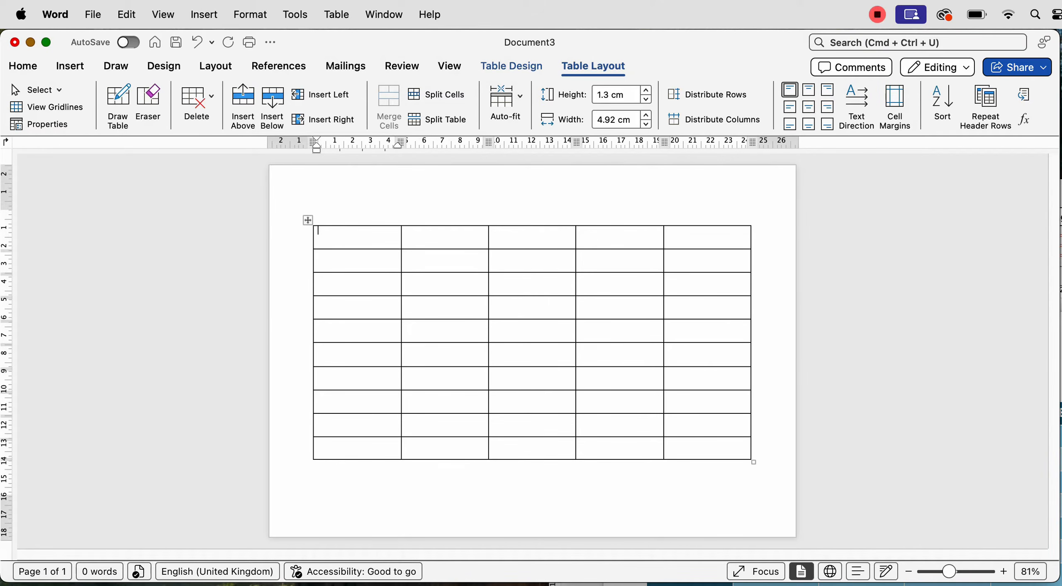
pyautogui.click(308, 220)
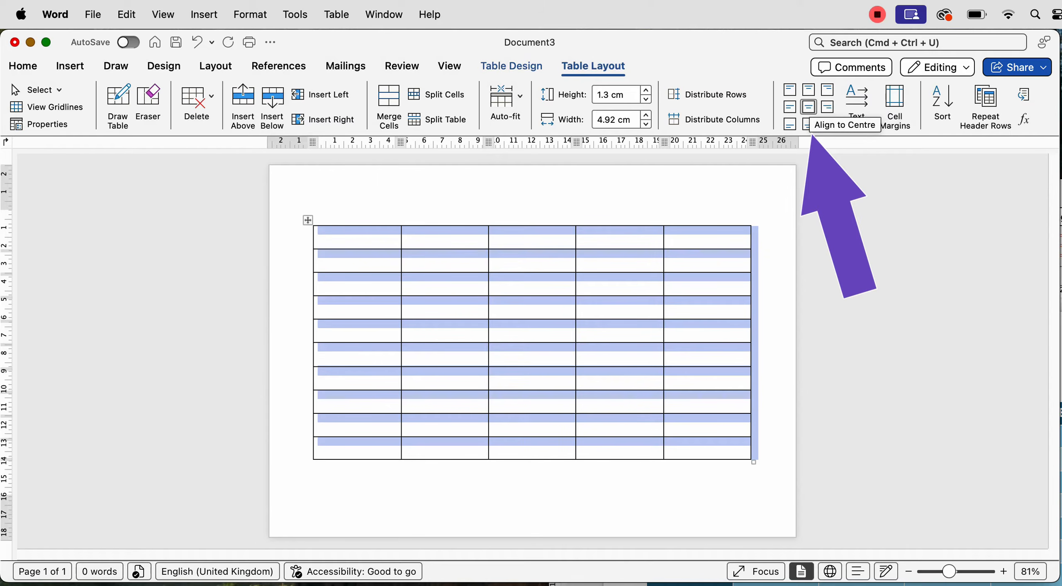
pyautogui.click(808, 107)
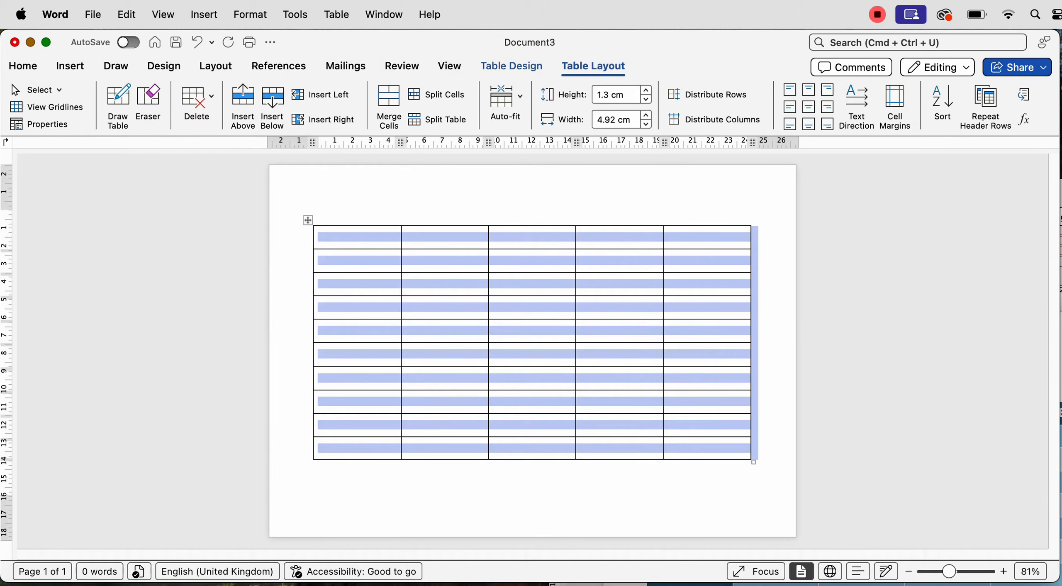
pyautogui.click(445, 307)
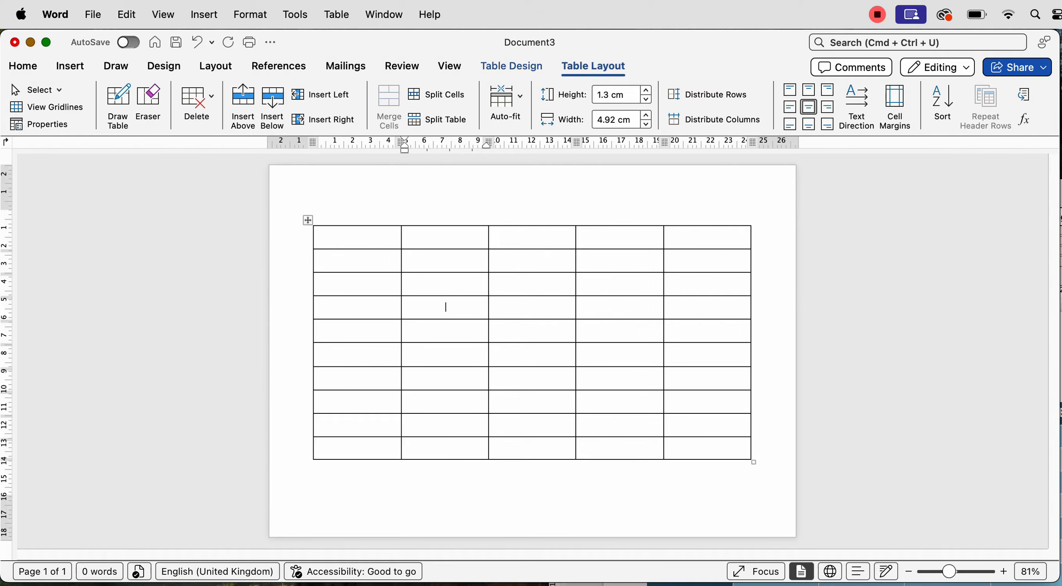
# Type NAME in the top-left cell and extend the selection along the top row
pyautogui.moveTo(358, 261); pyautogui.dragTo(358, 448)
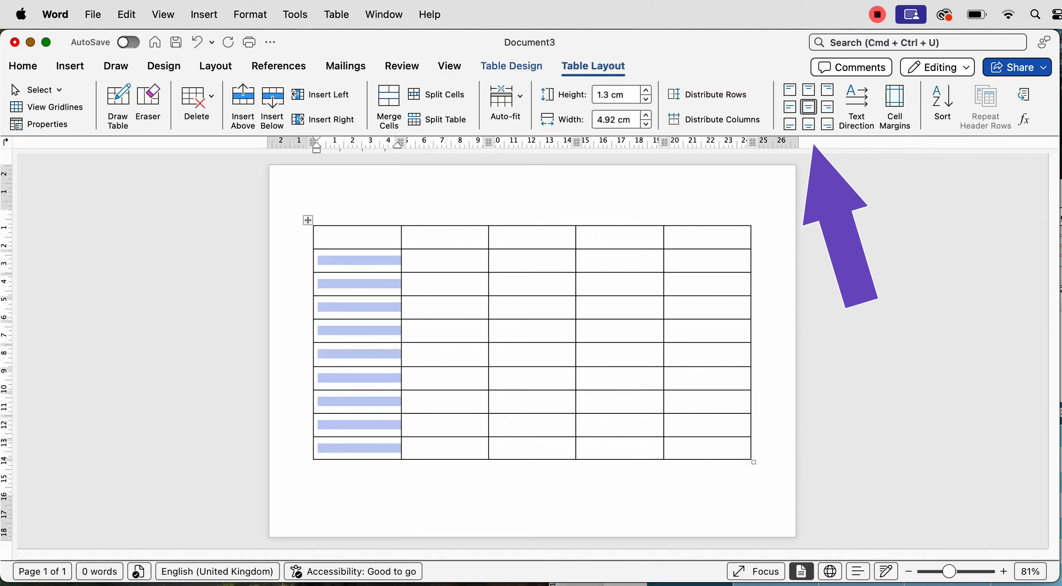
pyautogui.click(358, 237)
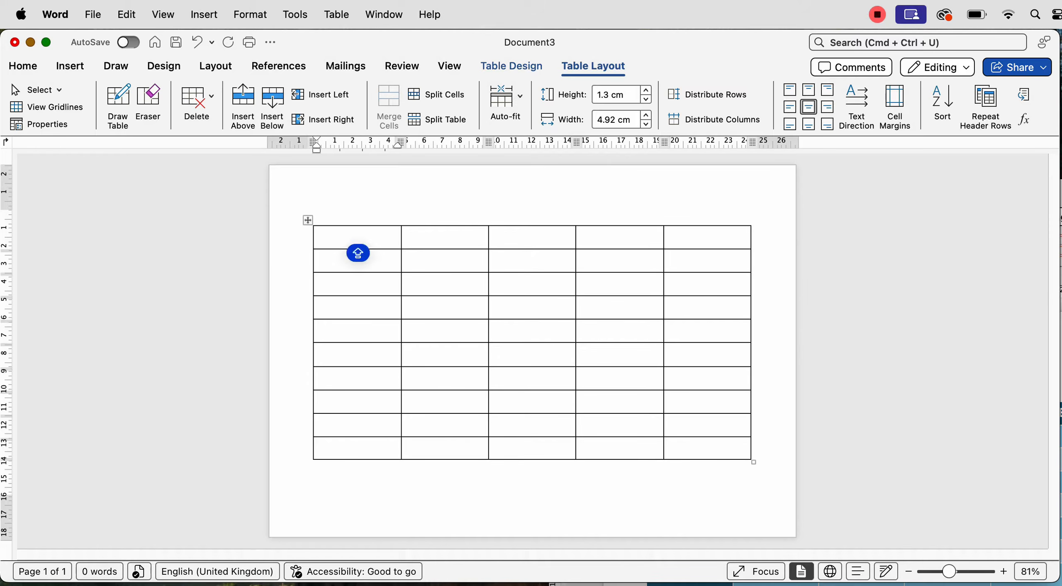
pyautogui.write('NAME')
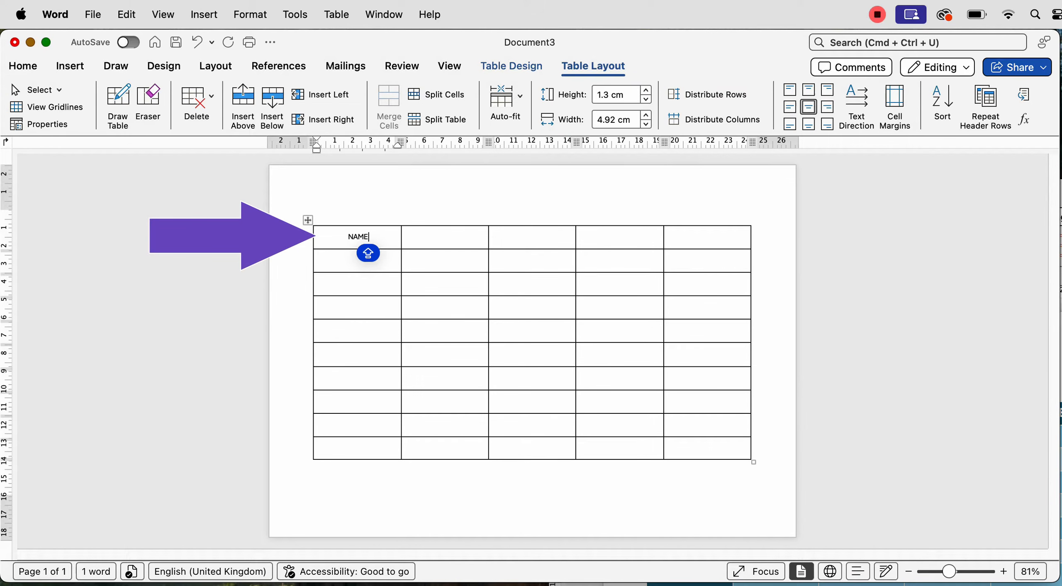
pyautogui.hotkey('shift', 'Right')
pyautogui.hotkey('shift', 'Right')
pyautogui.hotkey('shift', 'Right')
pyautogui.hotkey('shift', 'Right')
pyautogui.hotkey('shift', 'Right')
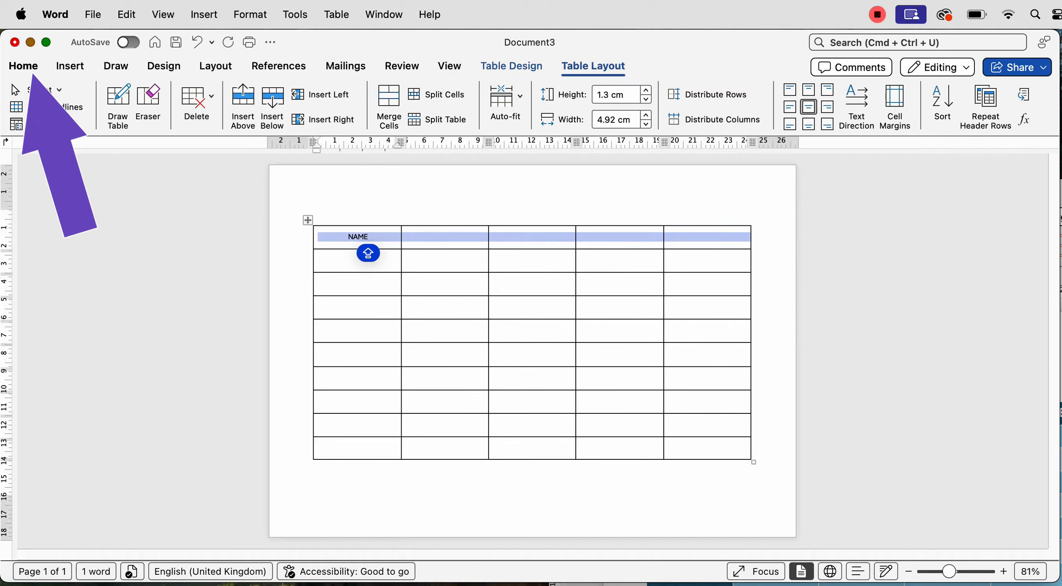
# Enlarge the header row's font size by two steps
pyautogui.click(23, 65)
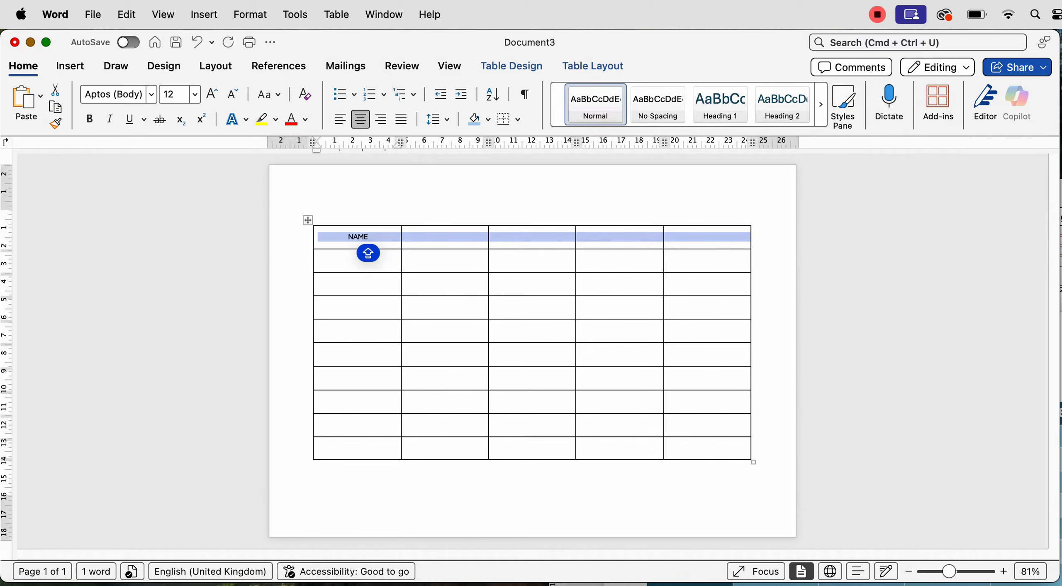
pyautogui.click(212, 95)
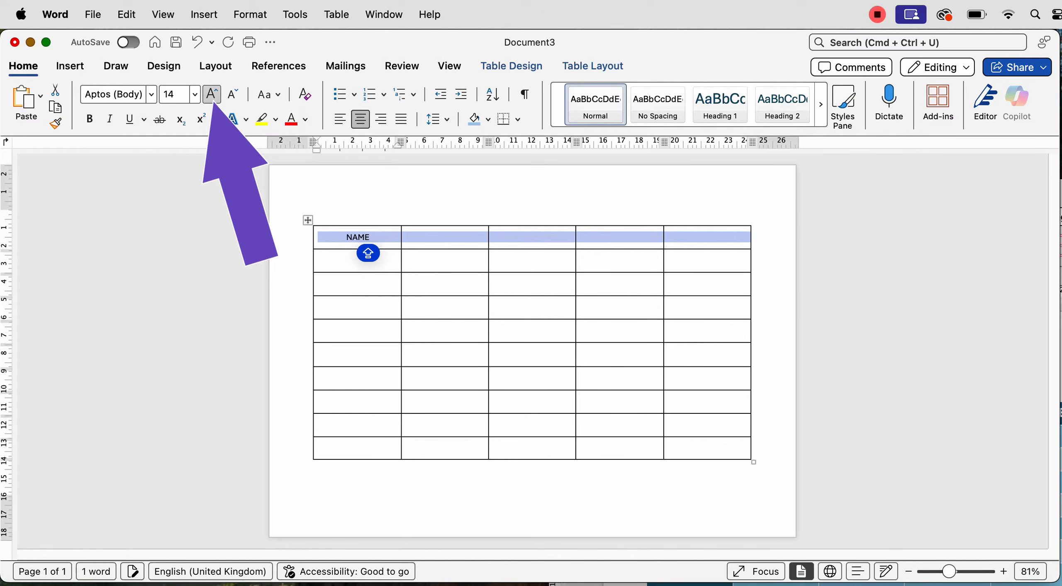
pyautogui.click(212, 95)
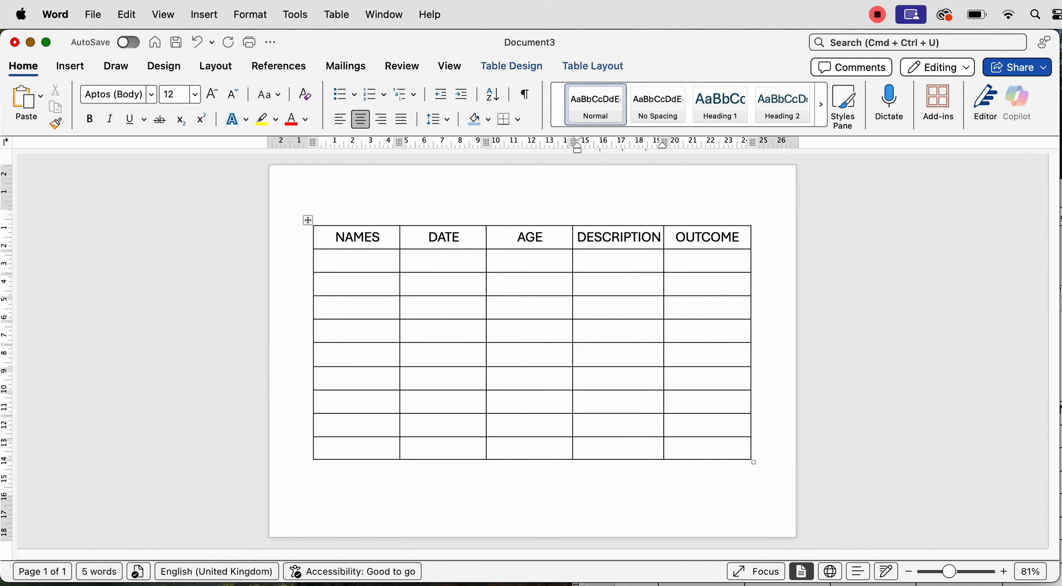
# Shrink the DESCRIPTION heading one size and paste the data into the nine body rows
pyautogui.moveTo(577, 237); pyautogui.dragTo(651, 237)
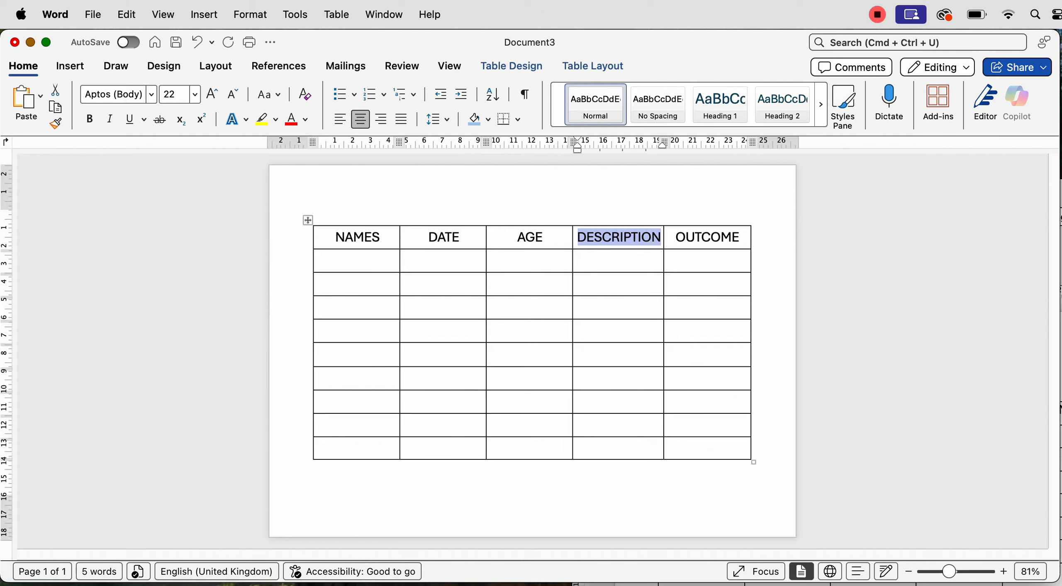
pyautogui.click(232, 94)
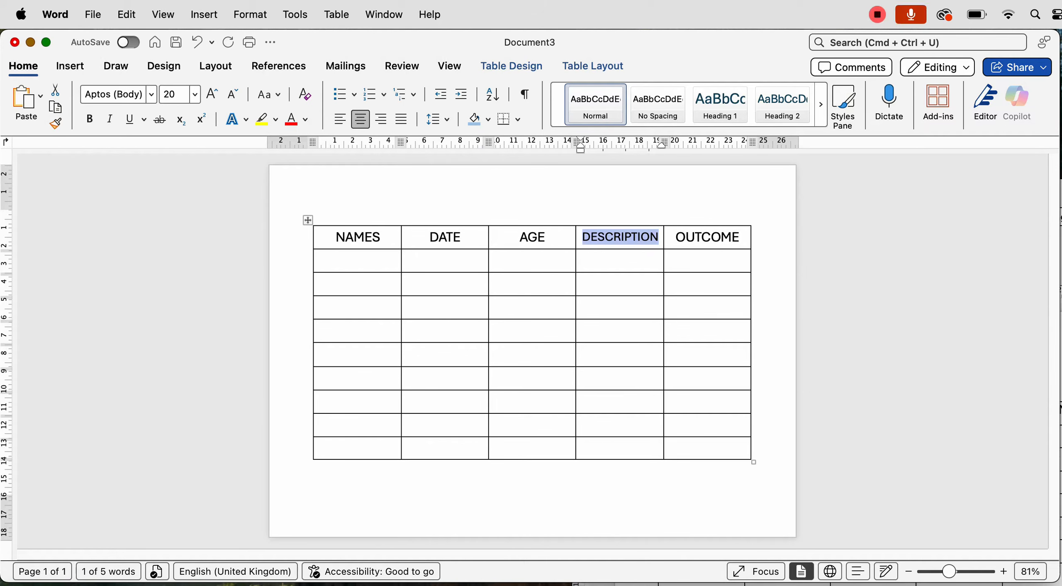
pyautogui.click(358, 260)
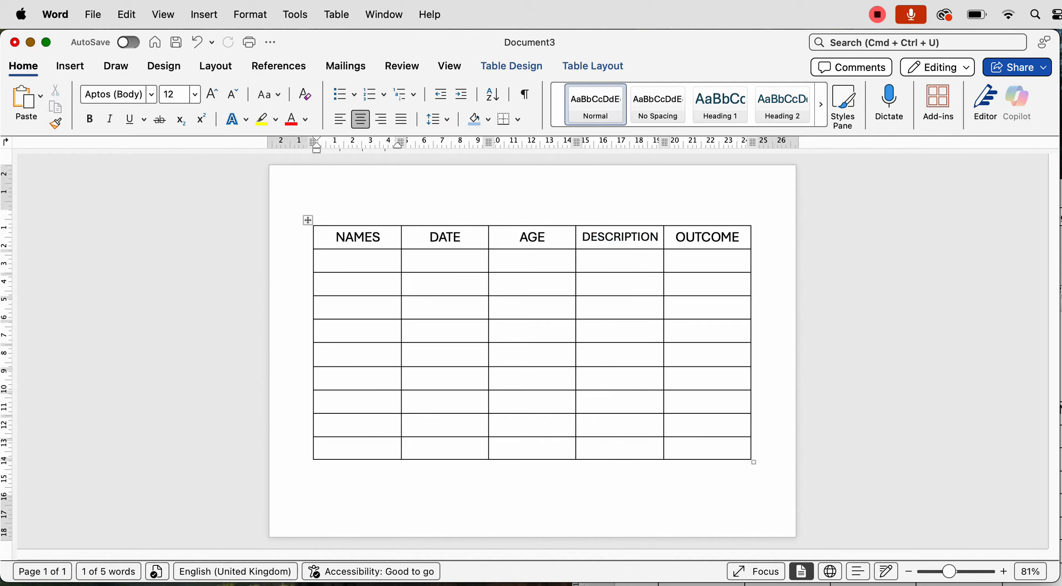
pyautogui.write('Anthony\t03/05/25\t21\tPINK\tTRUE Jane\t03/05/25\t23\tBLUE\tFALSE Josh\t03/05/25\t2\tORANGE\tTRUE Emma\t03/05/25\t4\tGREY\tTRUE Lilly\t03/05/25\t2\tPURPLE\tFALSE Mark\t03/05/25\t62\tVIOLET\tTRUE Debbie\t03/05/25\t56\tRED\tFALSE Sue\t03/05/25\t43\tYELLOW\tTRUE Mike\t03/05/25\t32\tGREEN\tTRUE')
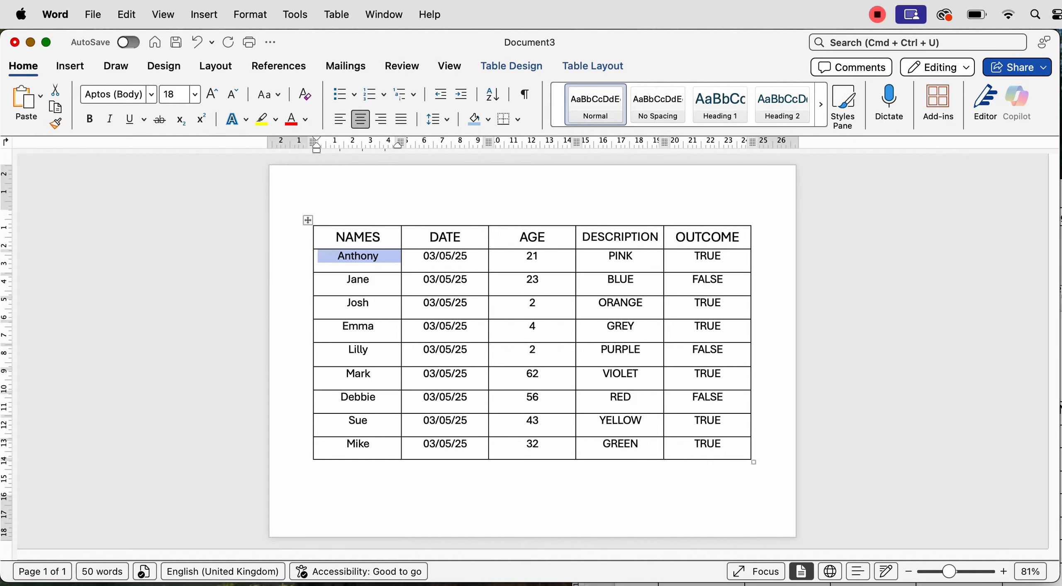
# Vertically centre the text of all nine data rows with Align Center
pyautogui.moveTo(722, 445); pyautogui.dragTo(365, 259)
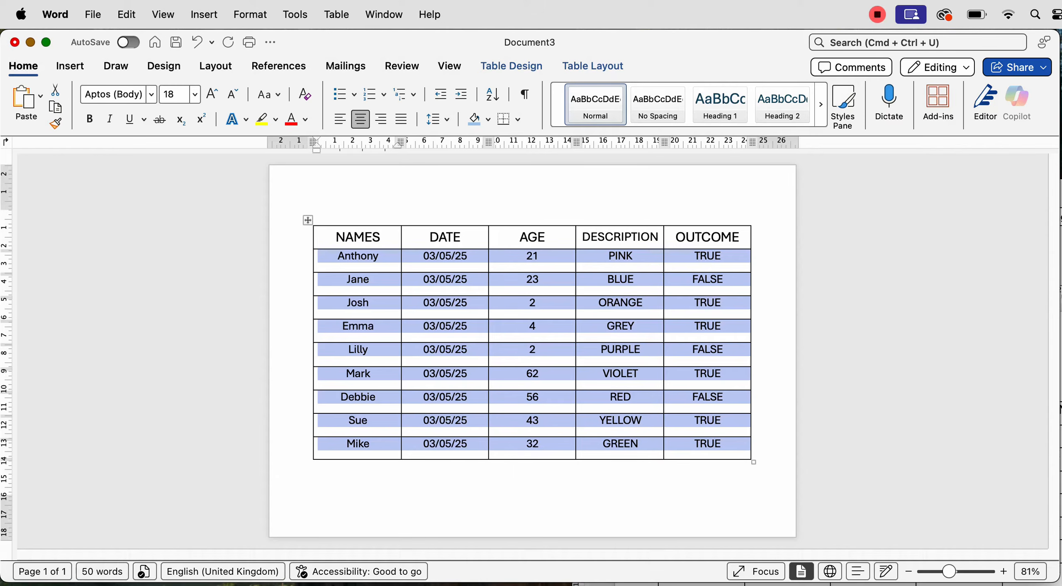
pyautogui.click(593, 66)
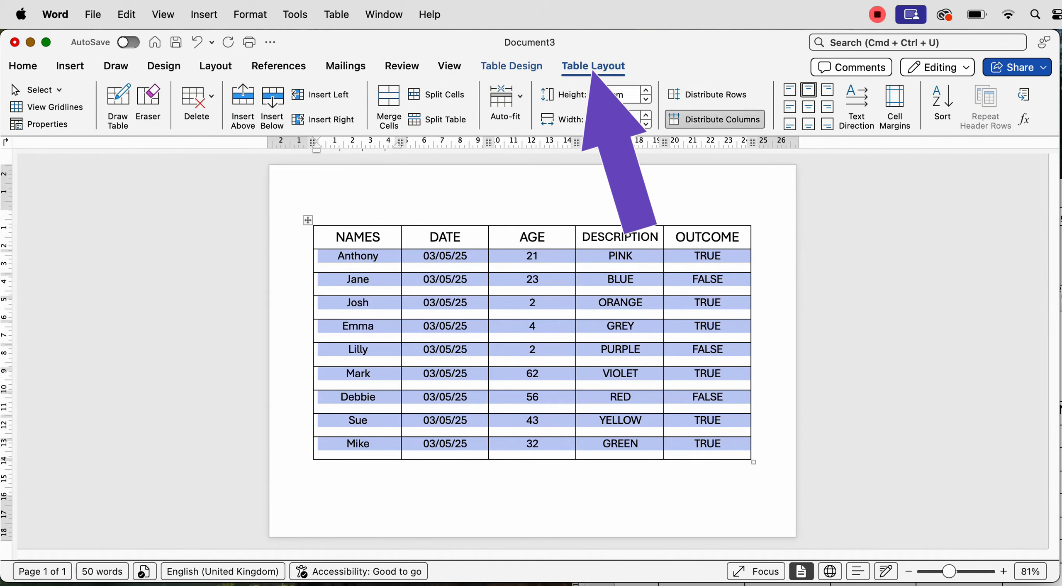
pyautogui.click(808, 107)
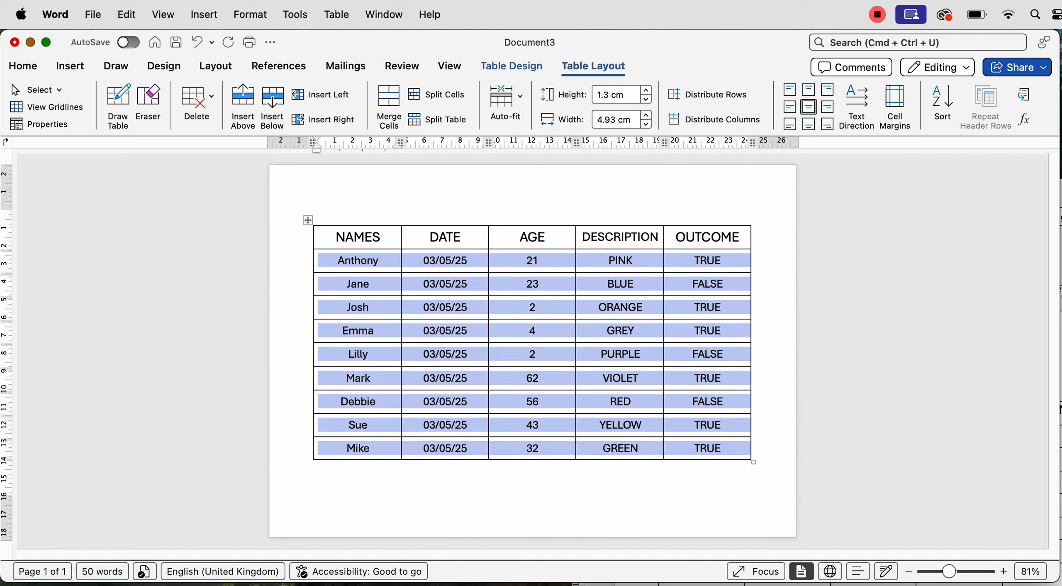
pyautogui.click(530, 307)
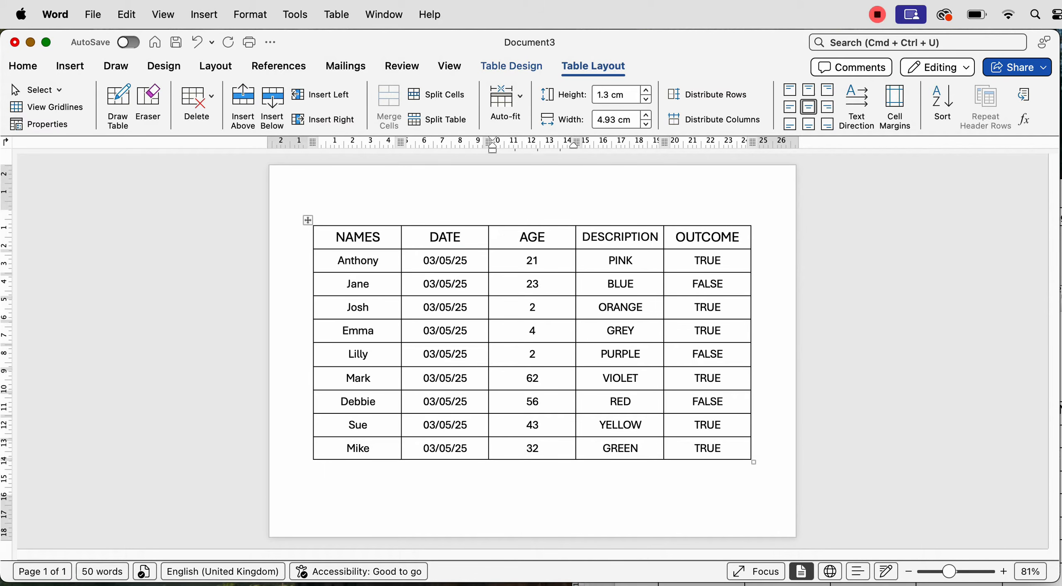
pyautogui.moveTo(341, 237); pyautogui.dragTo(708, 238)
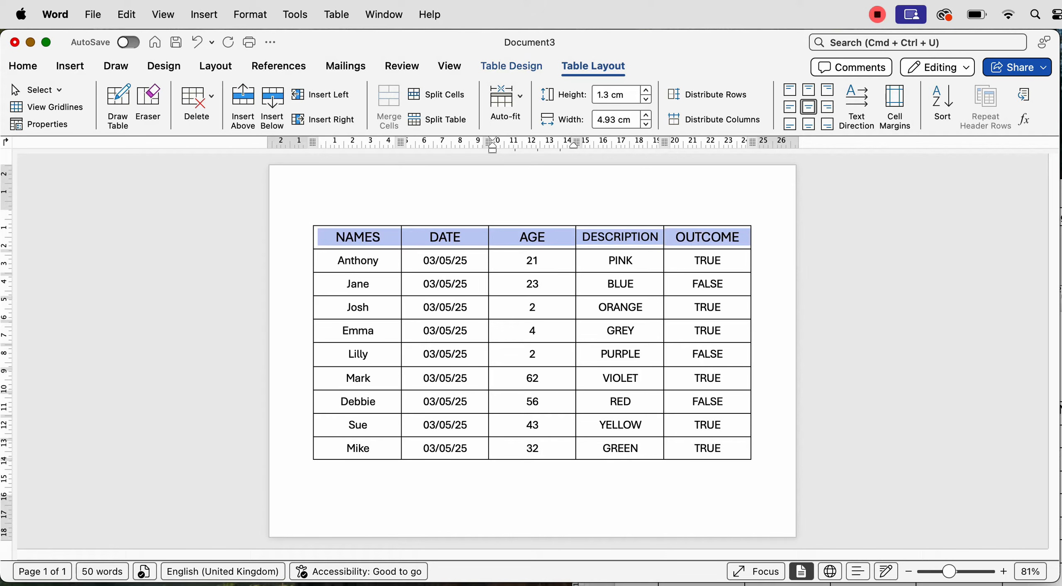
# Shade the header row light blue
pyautogui.click(512, 66)
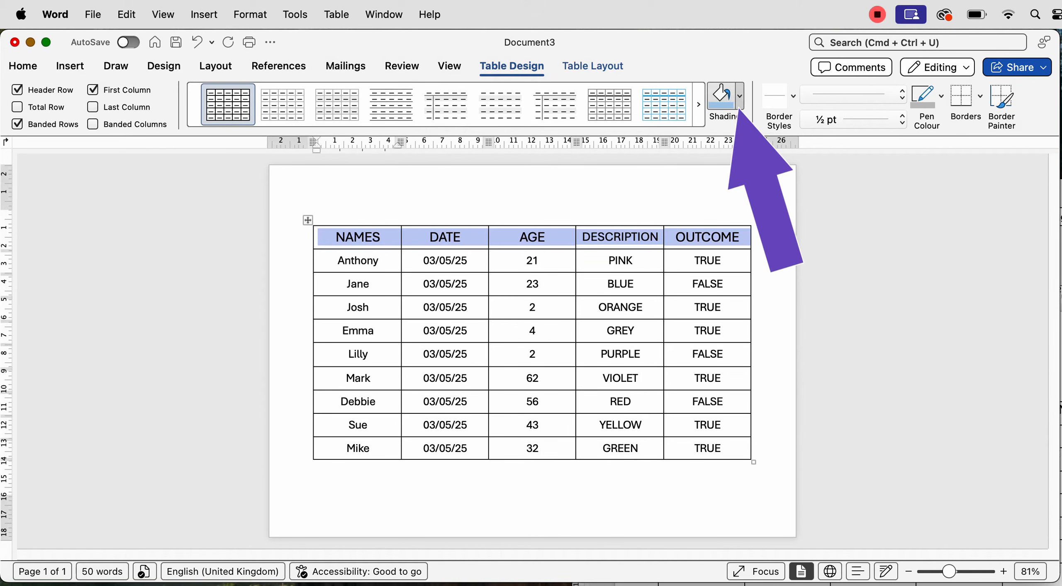
pyautogui.click(740, 95)
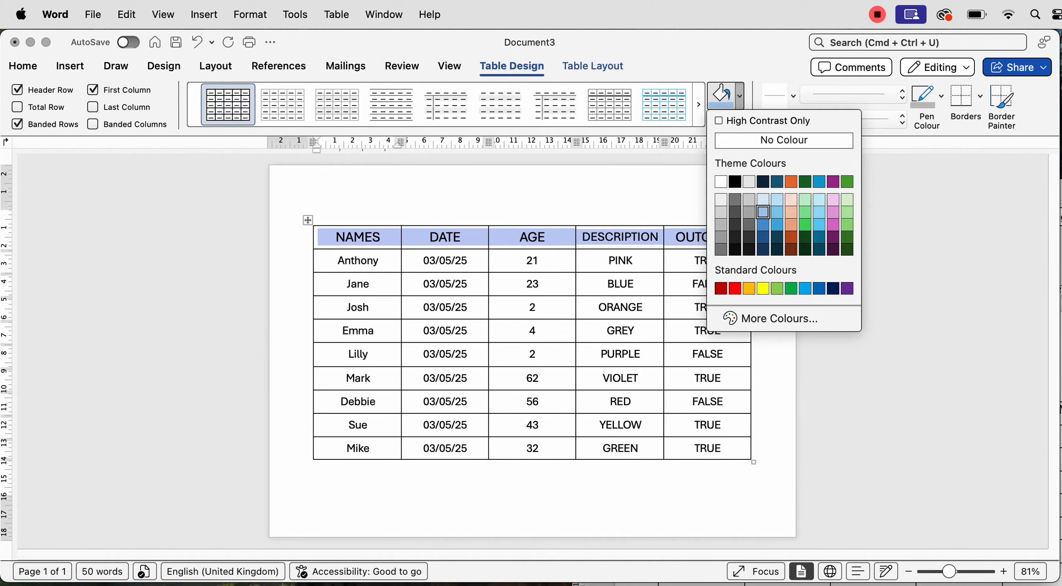
pyautogui.click(762, 212)
pyautogui.click(755, 223)
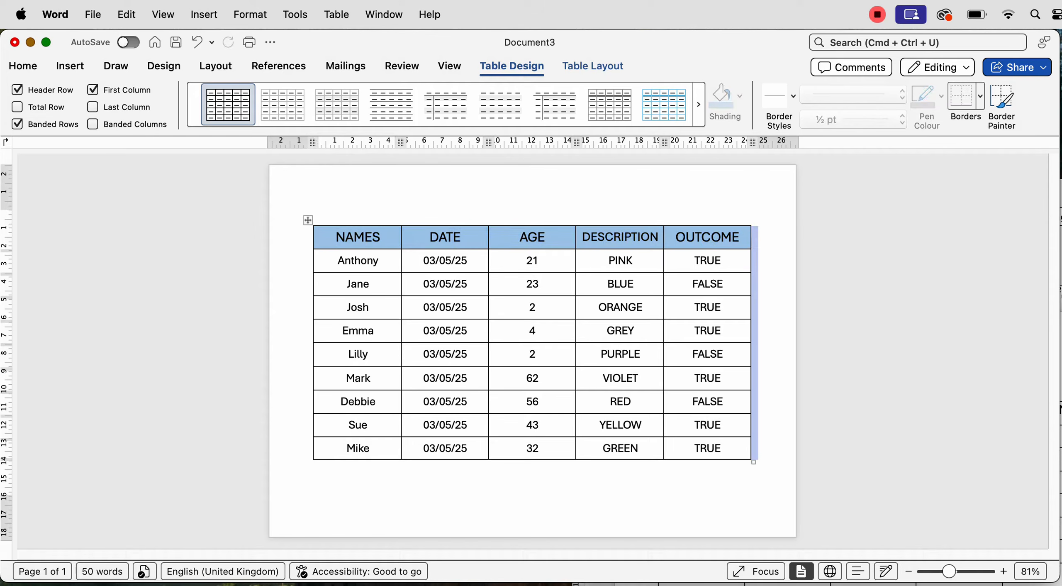
pyautogui.click(693, 284)
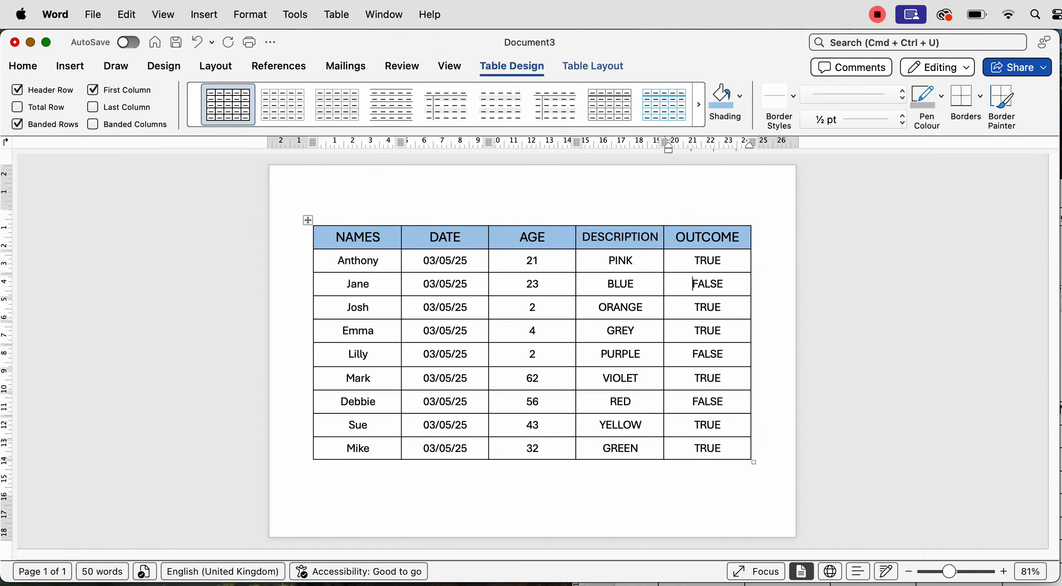
# Give the NAMES column cells the same light blue shading
pyautogui.moveTo(365, 260); pyautogui.dragTo(365, 448)
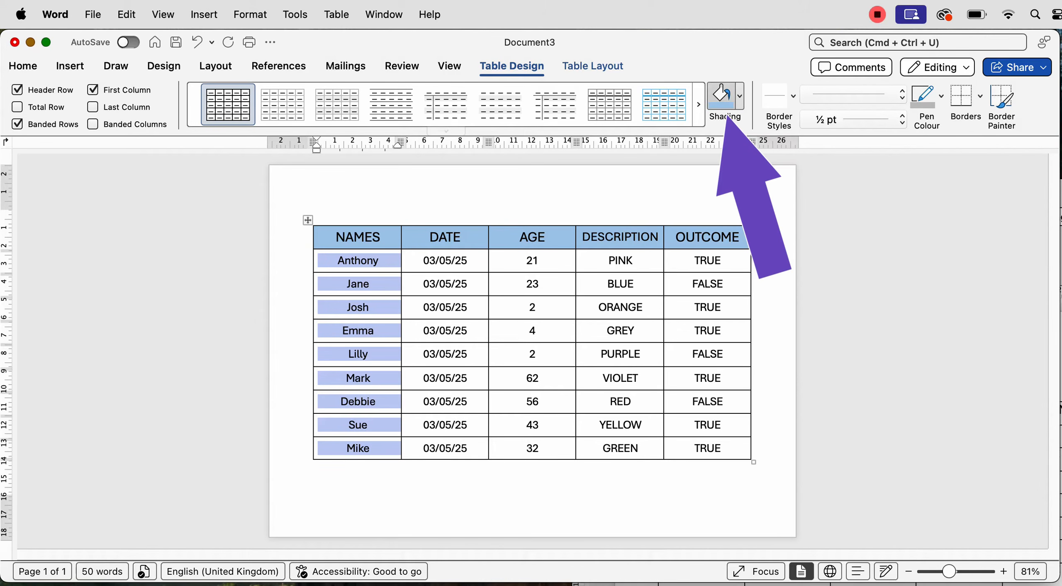
pyautogui.click(724, 100)
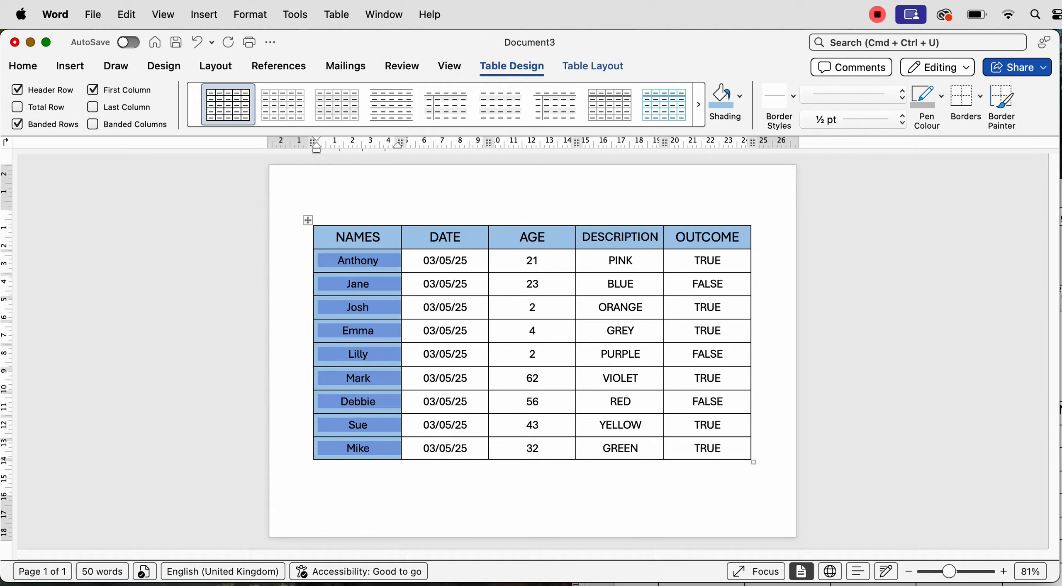
pyautogui.click(423, 283)
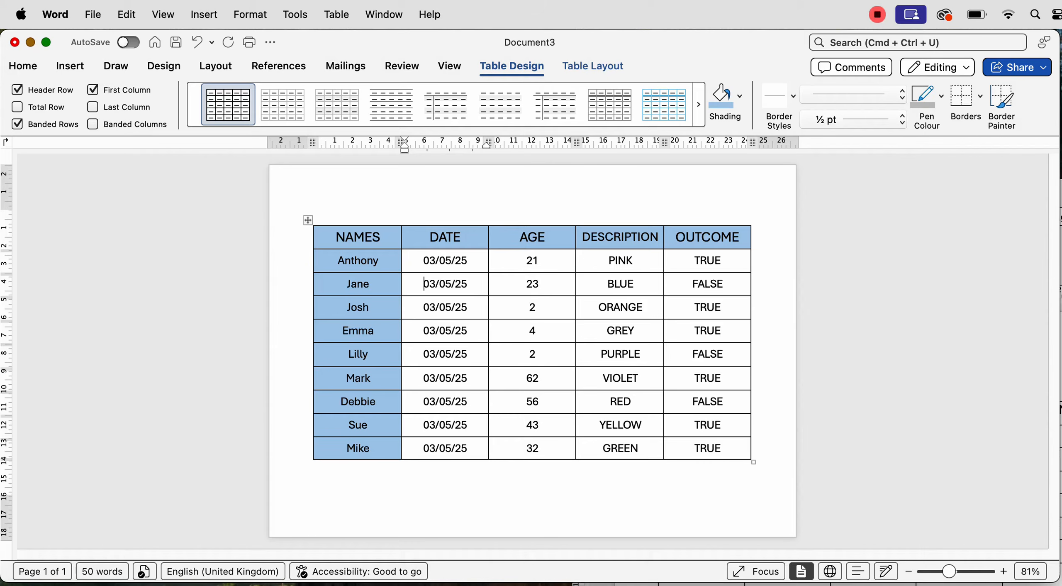
pyautogui.click(308, 220)
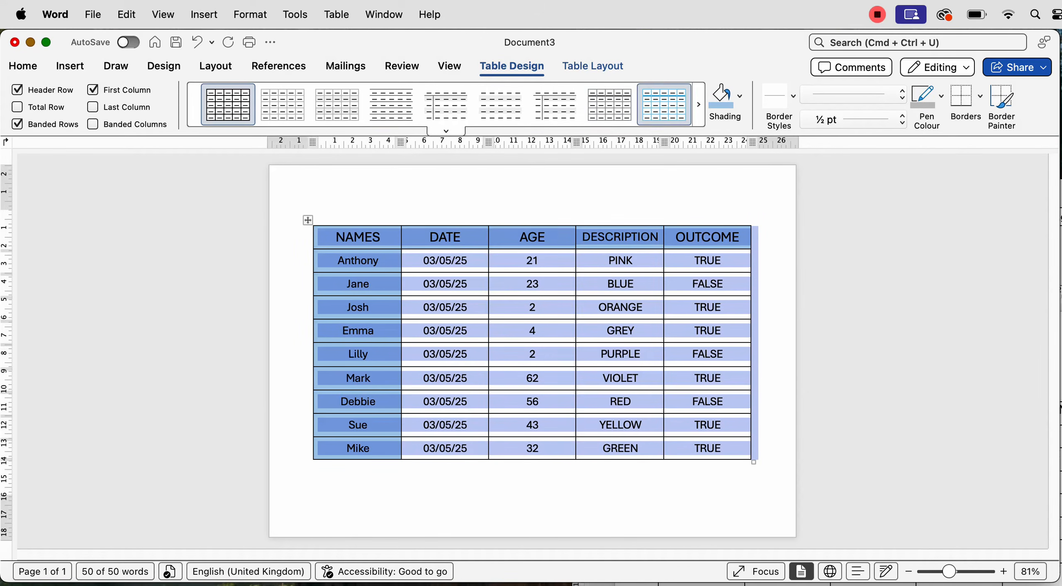
# Try a blue grid table style from the styles gallery, then undo it
pyautogui.click(446, 131)
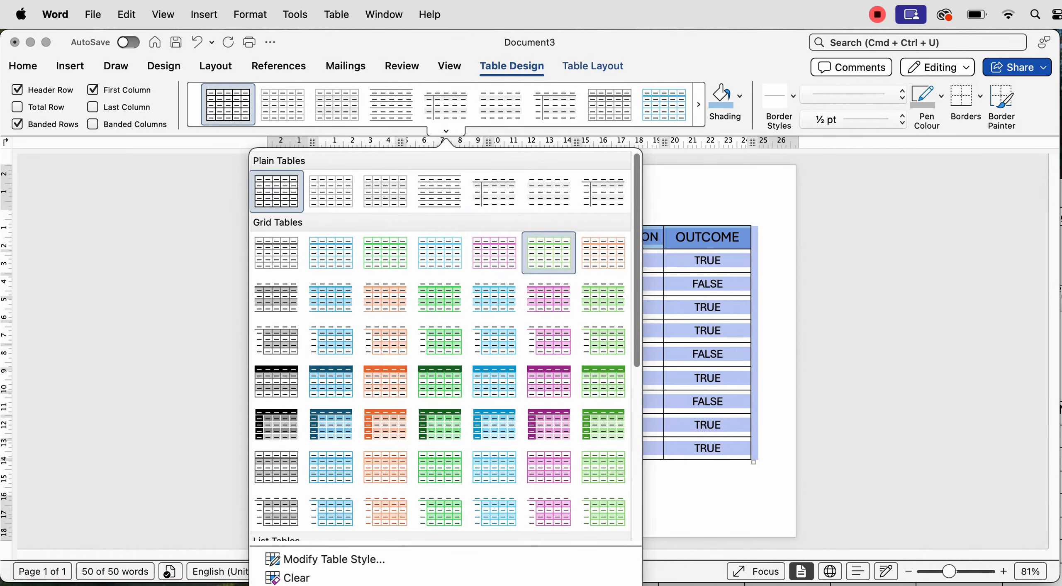
pyautogui.scroll(-5, 601, 295)
pyautogui.scroll(-2, 601, 415)
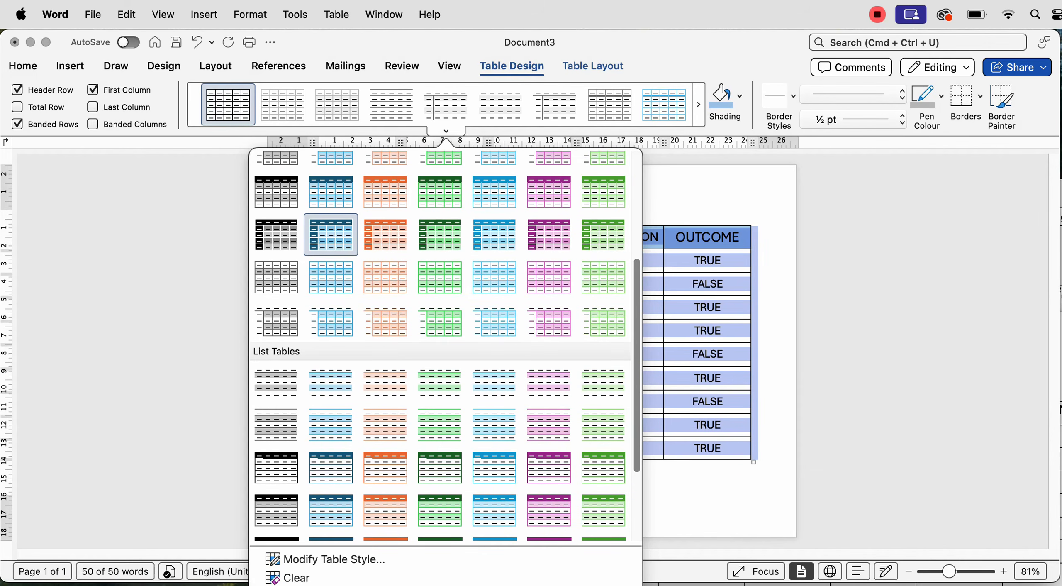
pyautogui.click(330, 234)
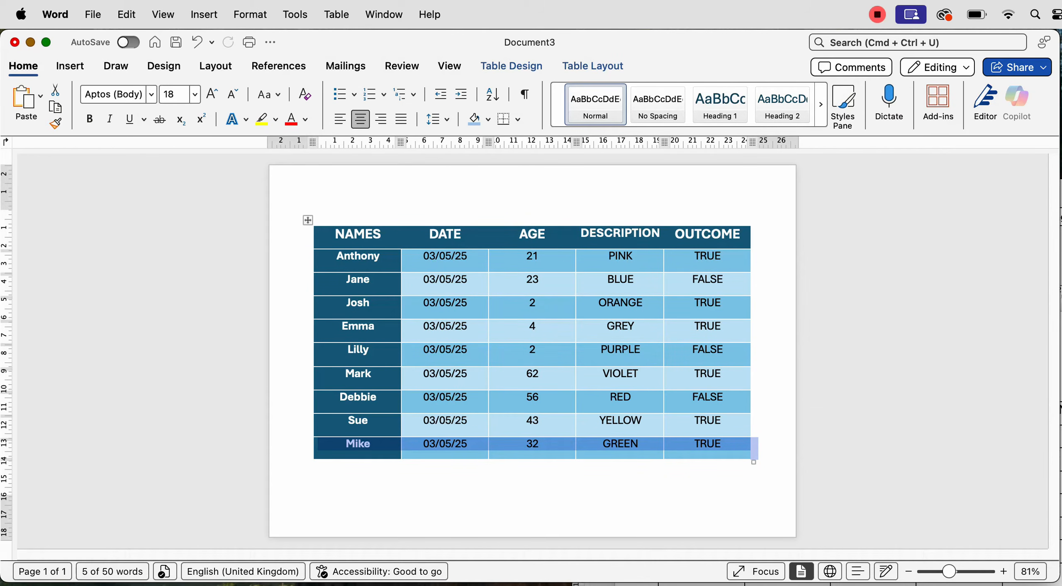
pyautogui.press('super+z')
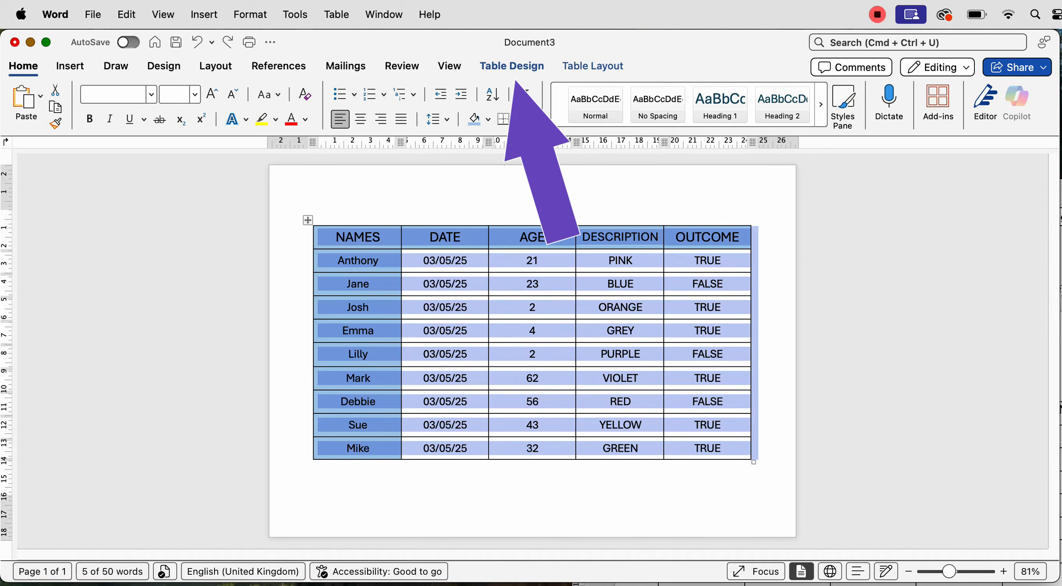
# Apply the blue Grid Table style with dark header row and first column
pyautogui.click(511, 66)
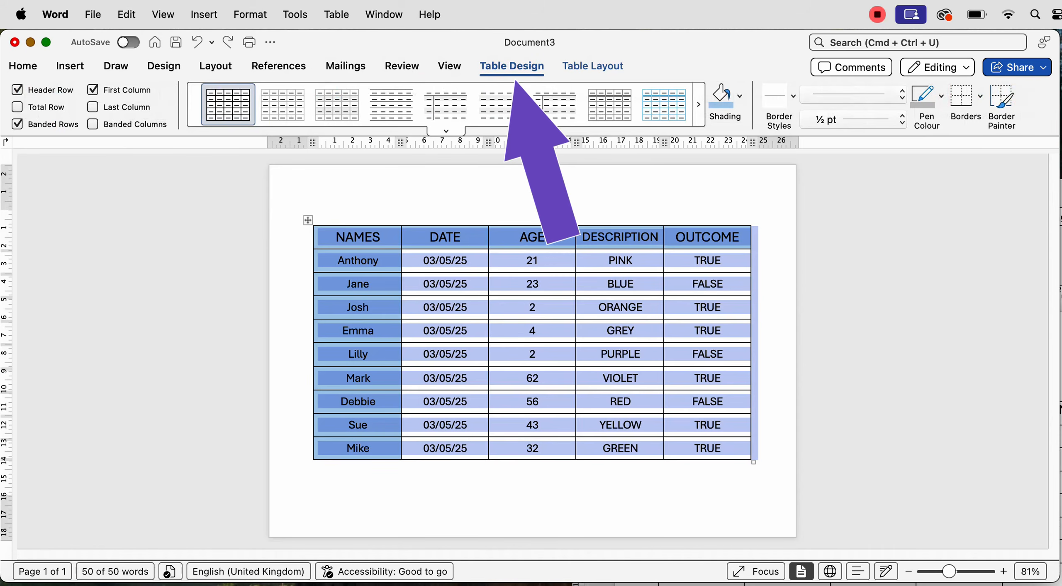
pyautogui.click(446, 131)
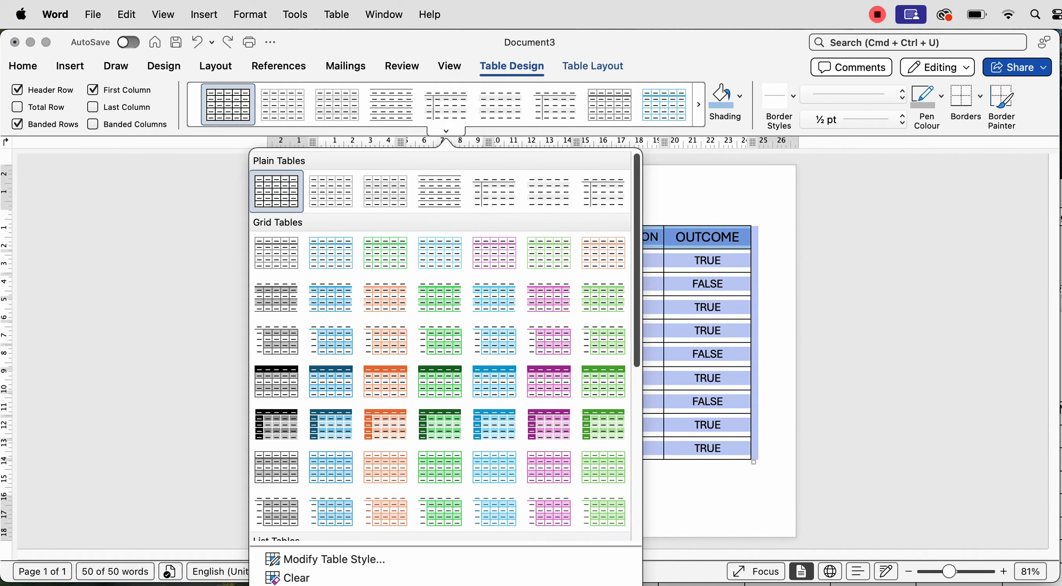
pyautogui.scroll(-2, 637, 270)
pyautogui.scroll(-10, 440, 344)
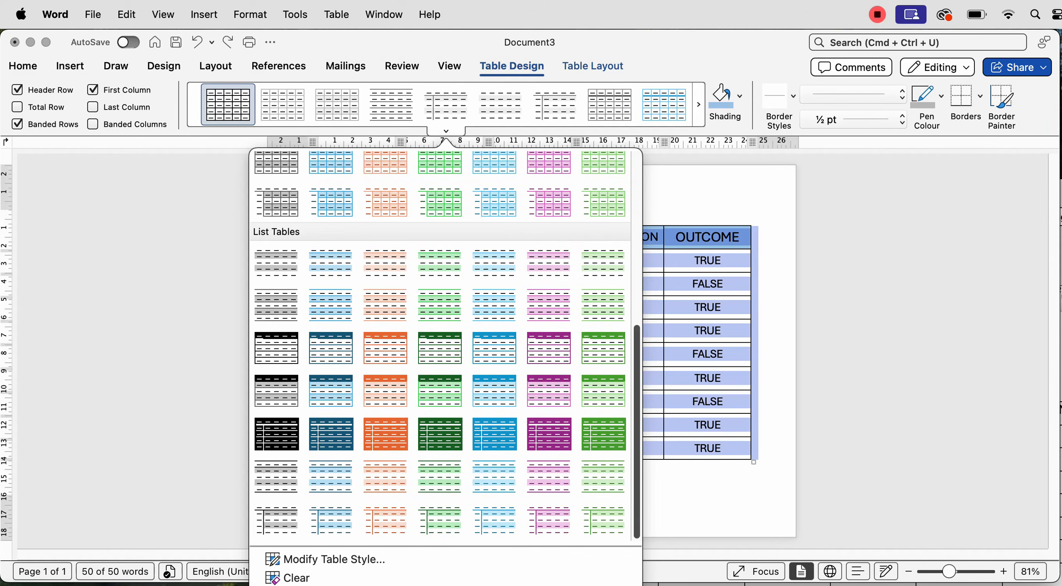
pyautogui.scroll(5, 603, 436)
pyautogui.scroll(9, 440, 345)
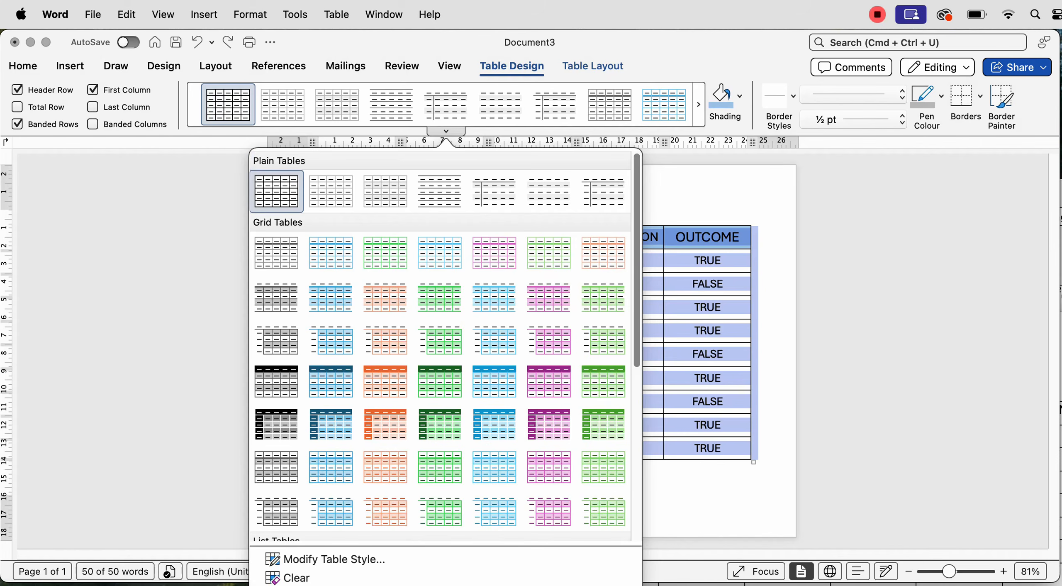
pyautogui.press('Escape')
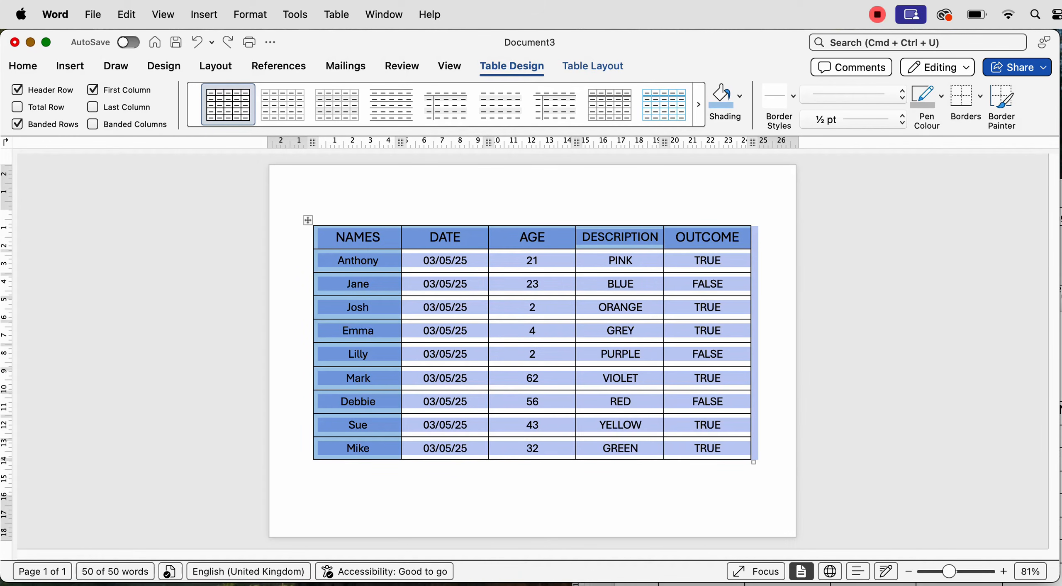
pyautogui.click(445, 131)
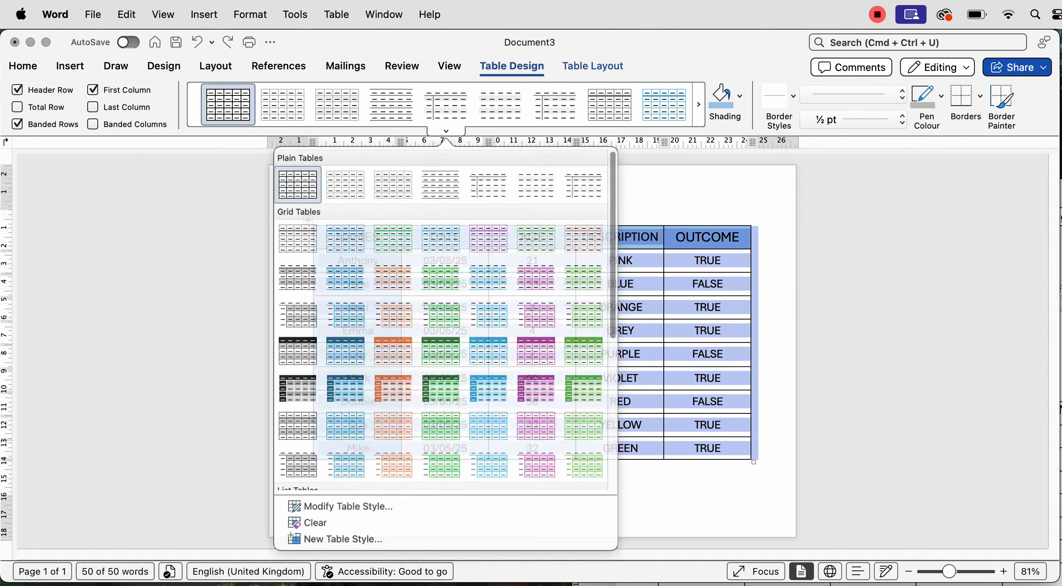
pyautogui.click(331, 424)
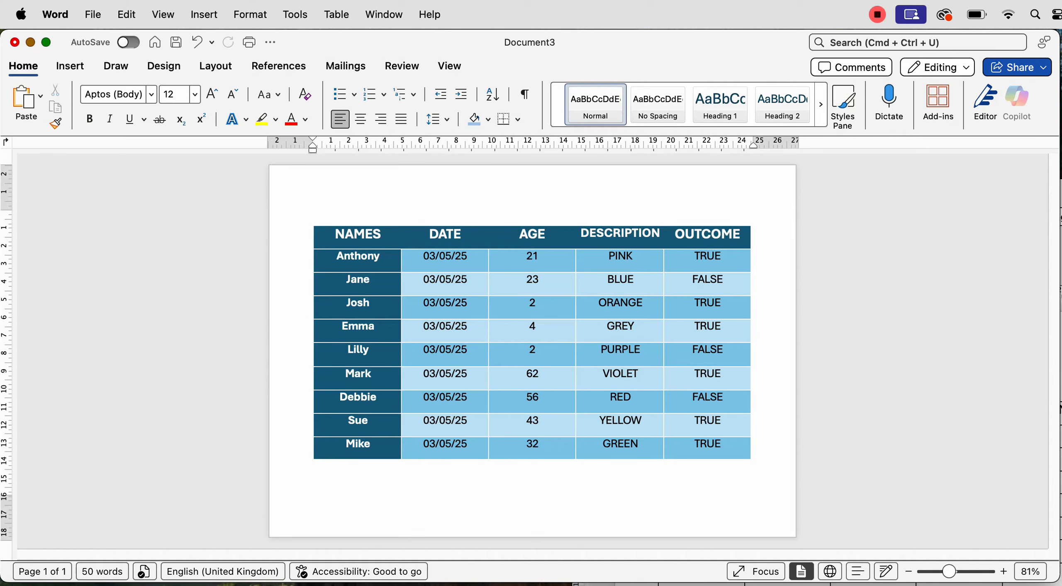
# Leave two blank lines above the table and lower the bottom margin on the ruler to fit one page
pyautogui.press('Return')
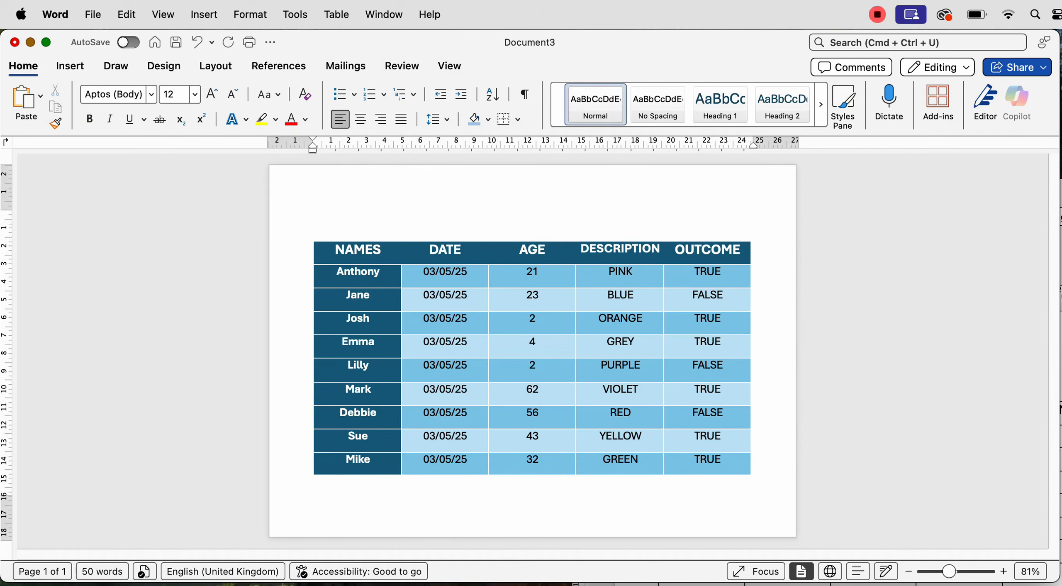
pyautogui.press('Return')
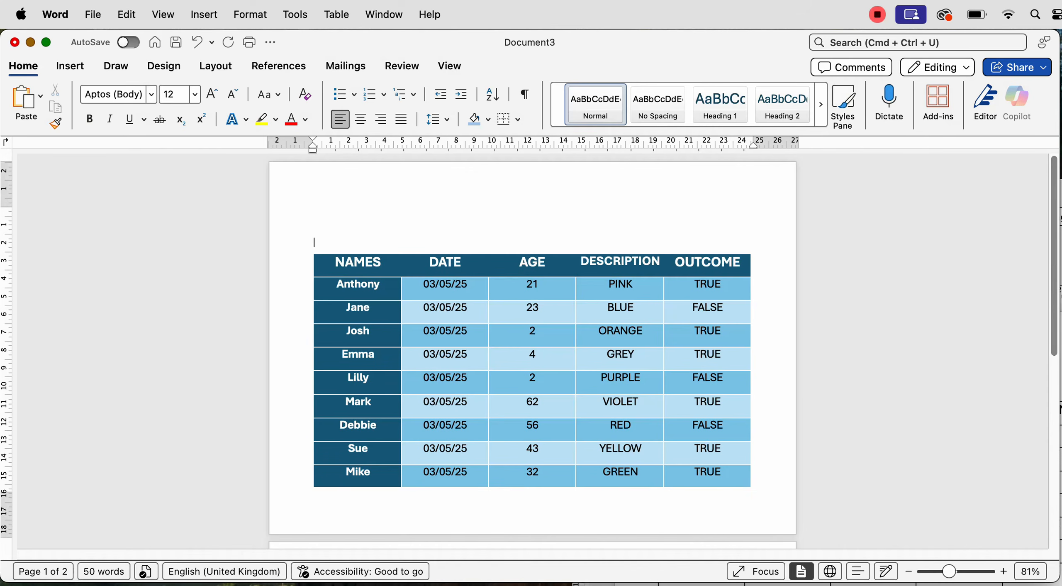
pyautogui.scroll(-5, 533, 350)
pyautogui.scroll(5, 533, 351)
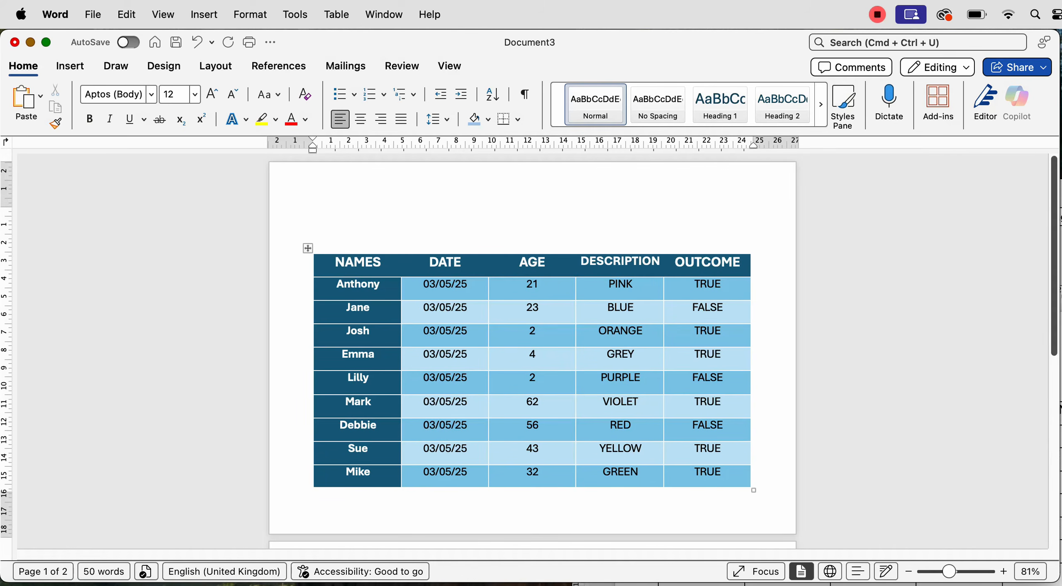
pyautogui.press('BackSpace')
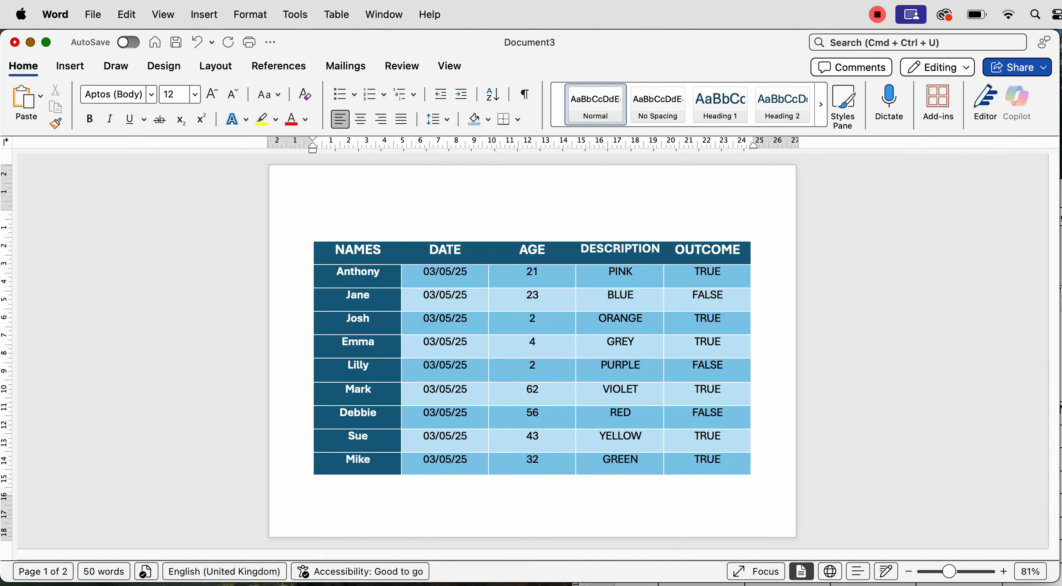
pyautogui.press('Return')
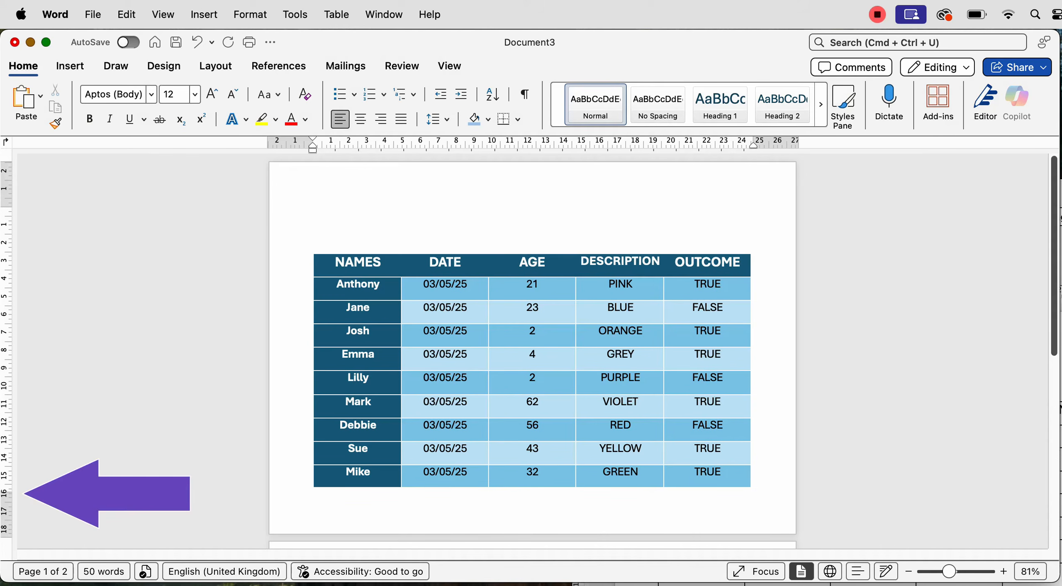
pyautogui.click(450, 66)
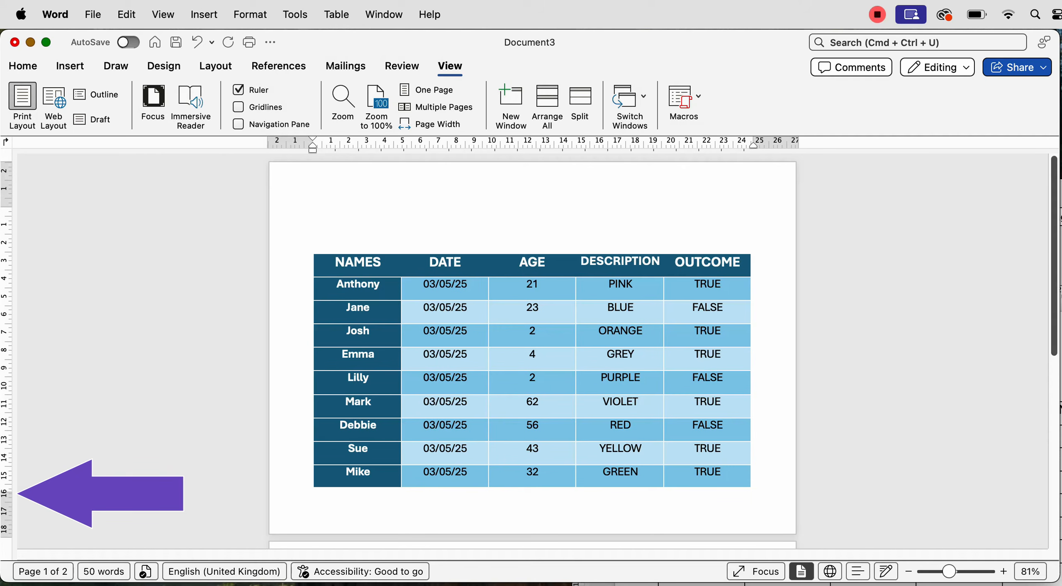
pyautogui.moveTo(6, 490); pyautogui.dragTo(6, 504)
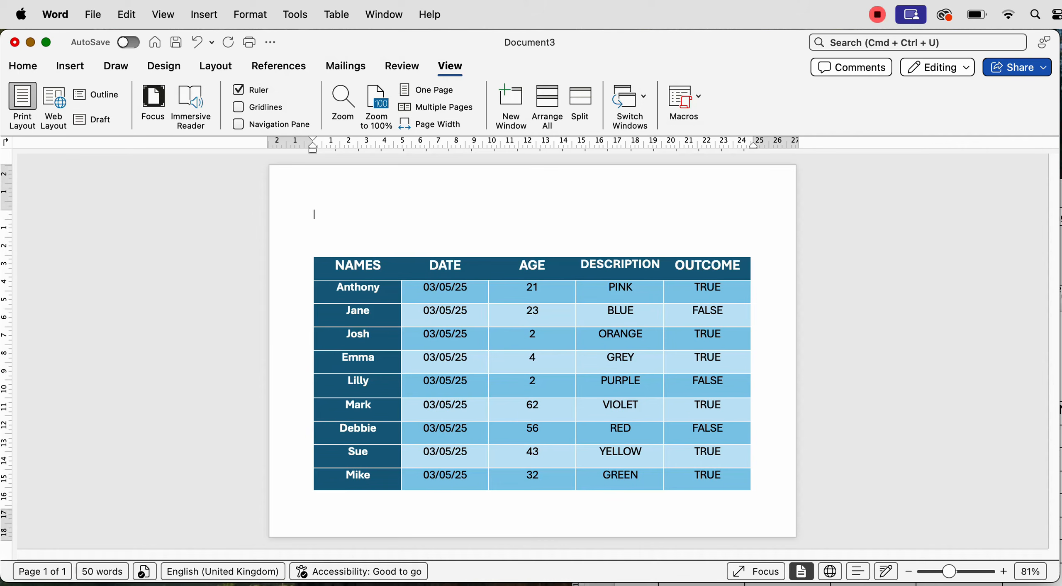
pyautogui.press('capslock')
pyautogui.write('TITLE OF TA')
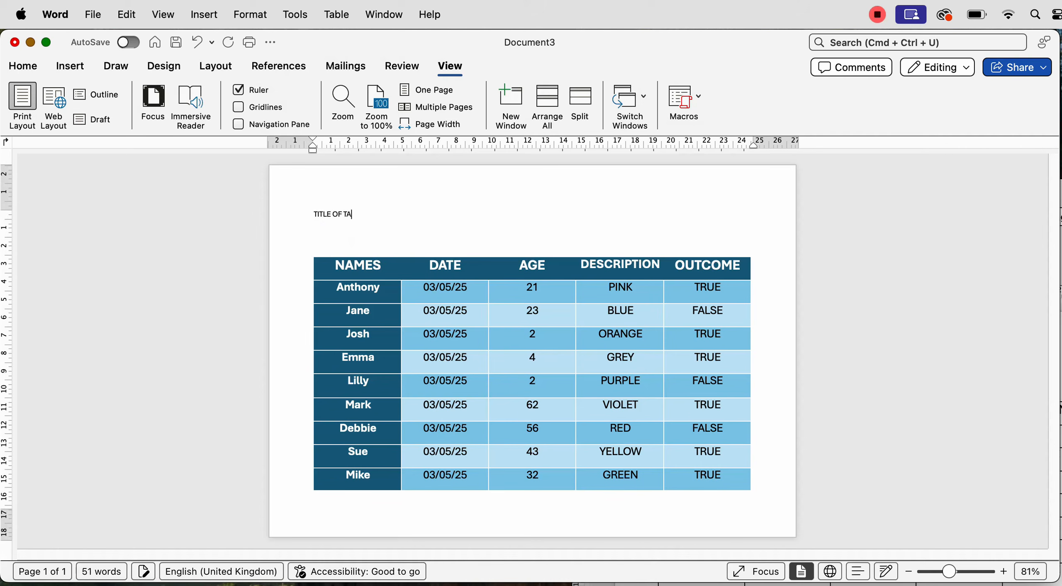
pyautogui.write('BLE')
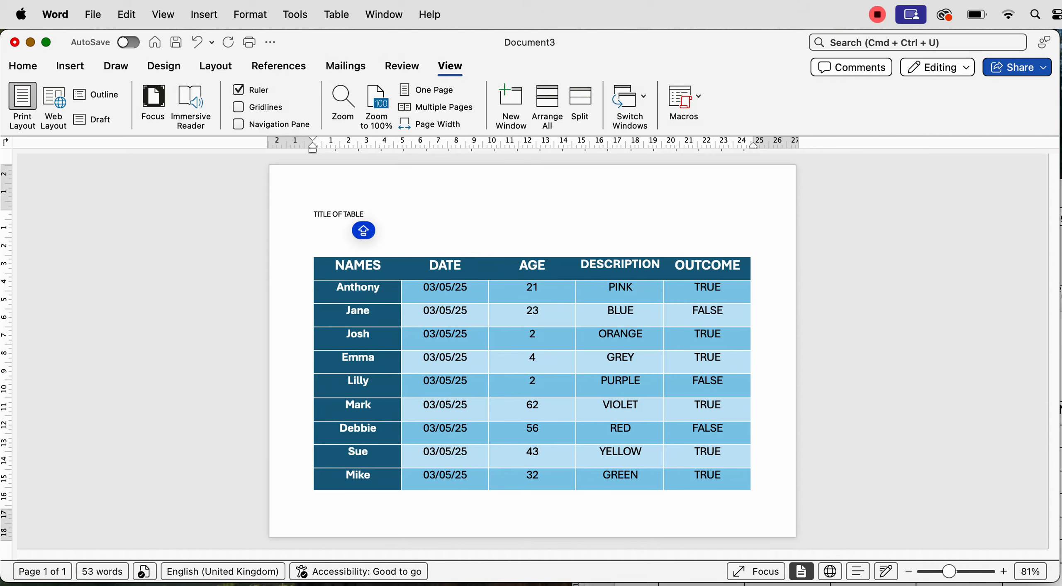
pyautogui.hotkey('shift', 'alt', 'Left')
pyautogui.hotkey('shift', 'alt', 'Left')
pyautogui.hotkey('shift', 'alt', 'Left')
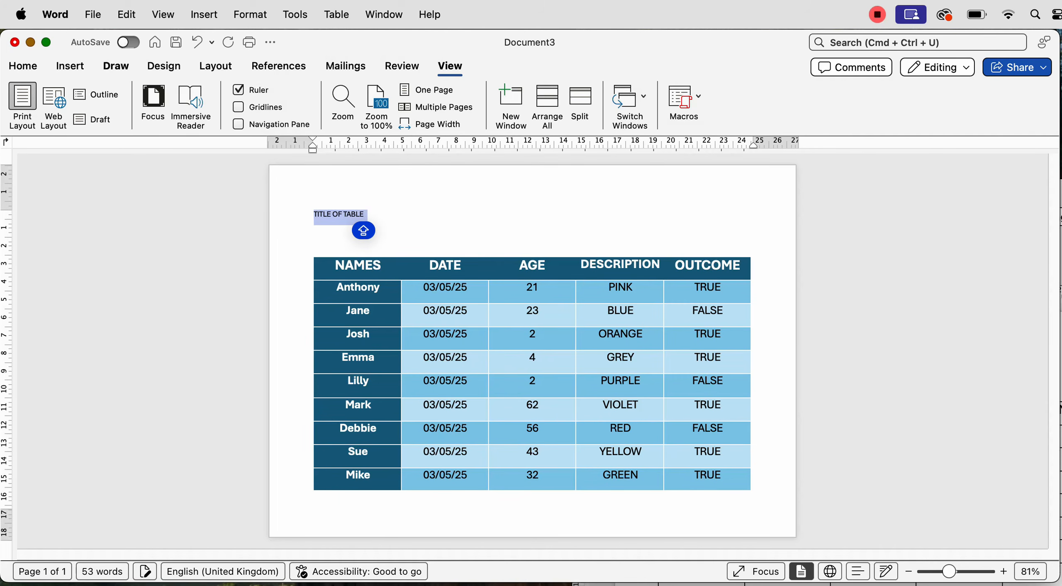
pyautogui.click(28, 73)
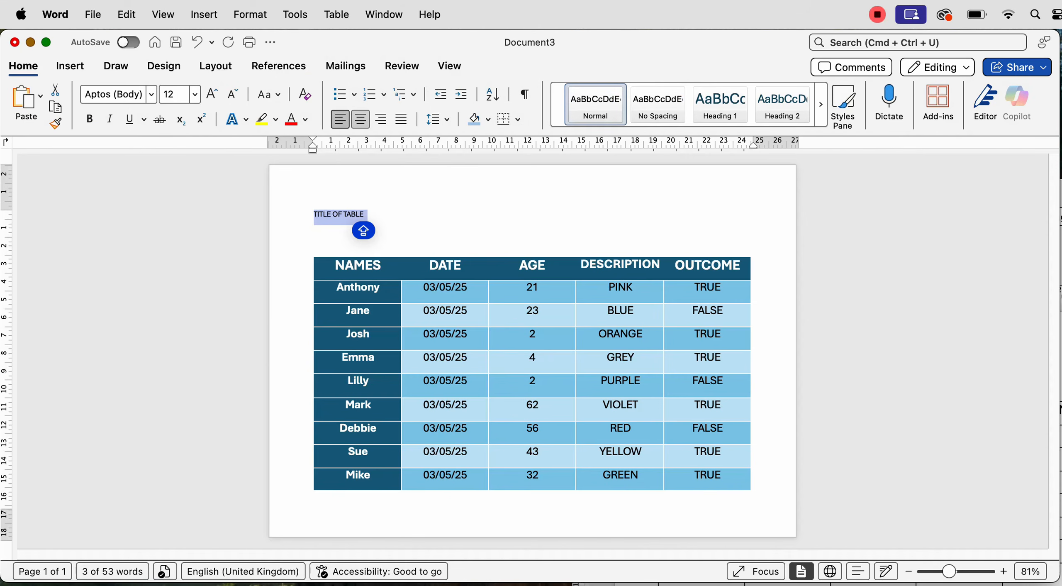
pyautogui.click(361, 122)
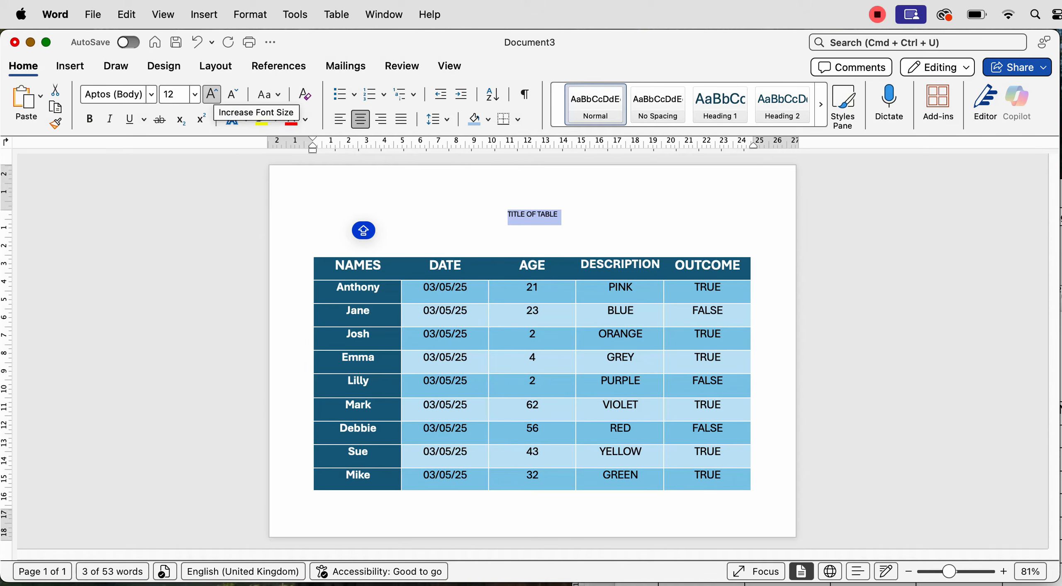
pyautogui.click(212, 94)
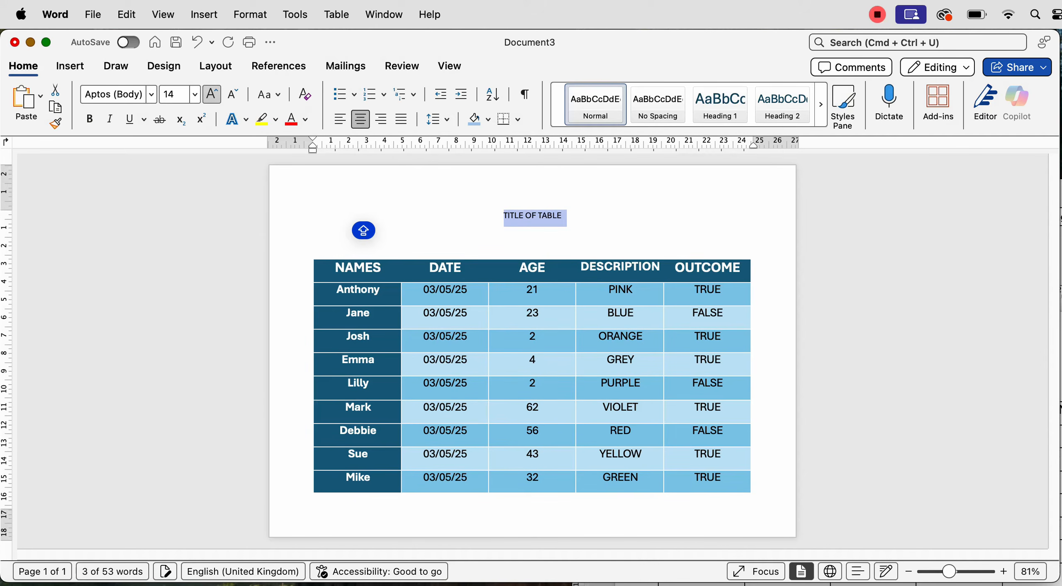
pyautogui.click(212, 94)
pyautogui.click(211, 94)
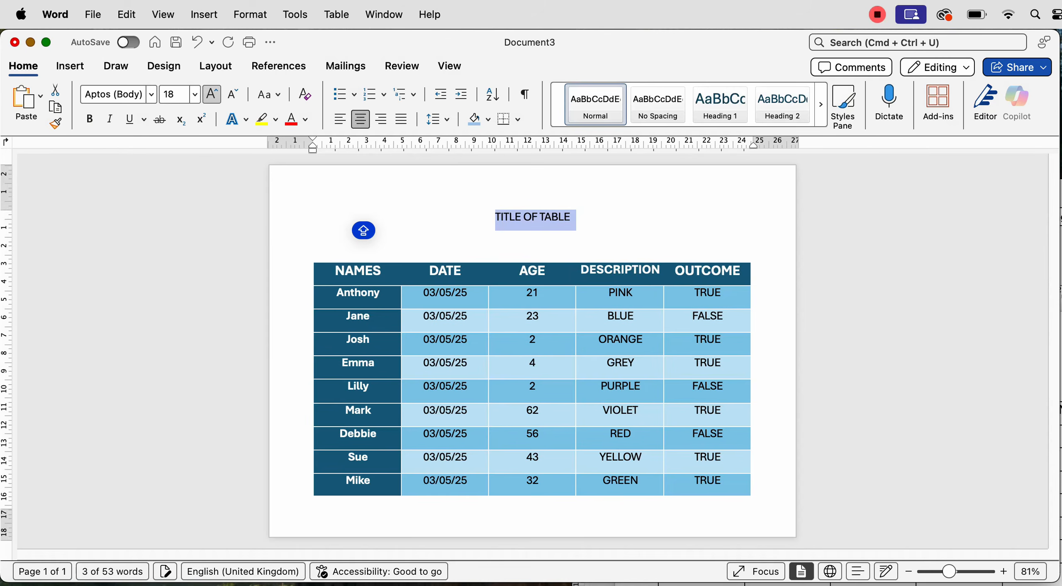
pyautogui.click(212, 95)
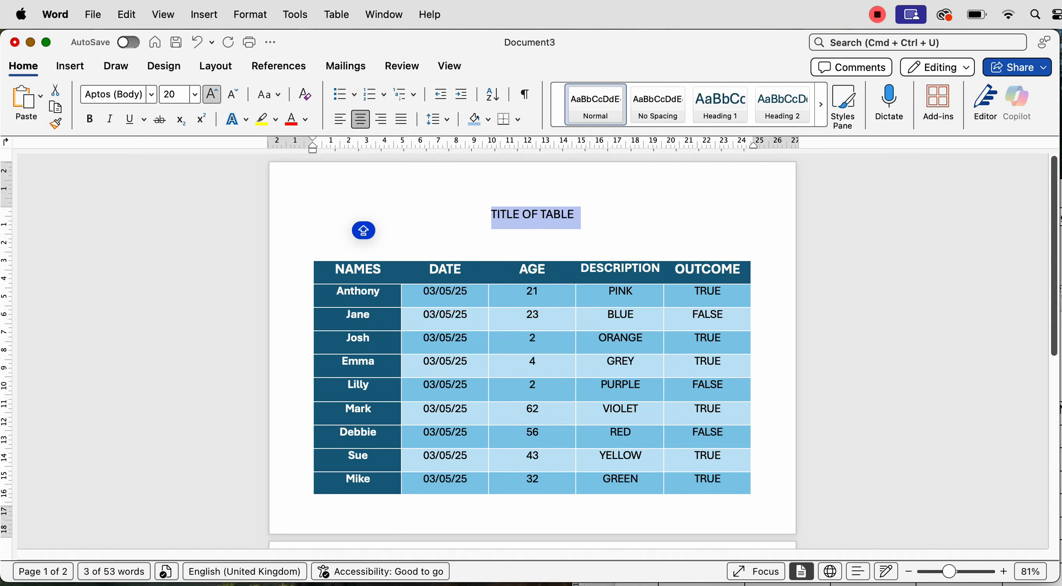
pyautogui.click(212, 94)
pyautogui.click(212, 94)
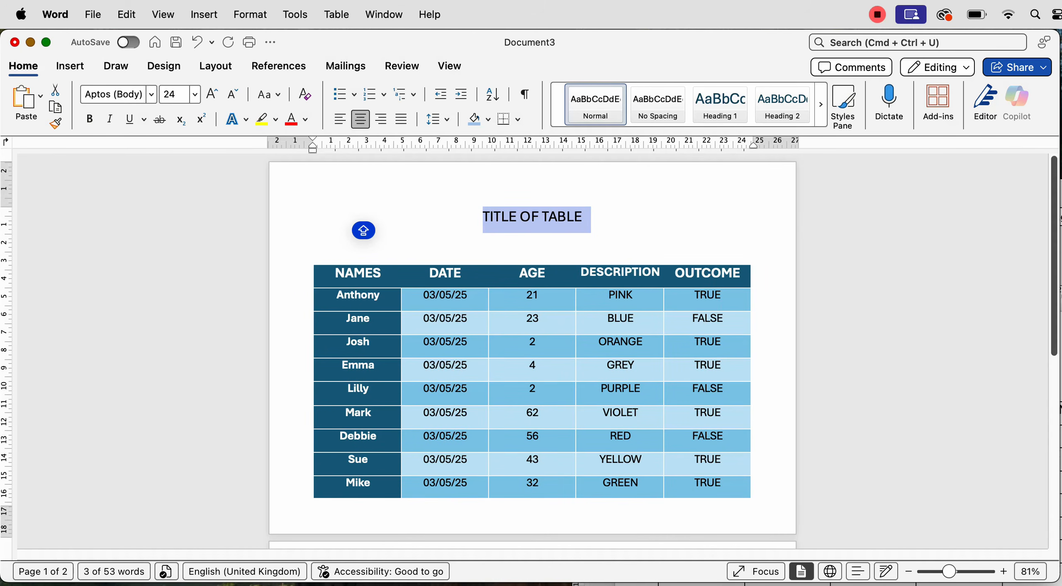
pyautogui.press('BackSpace')
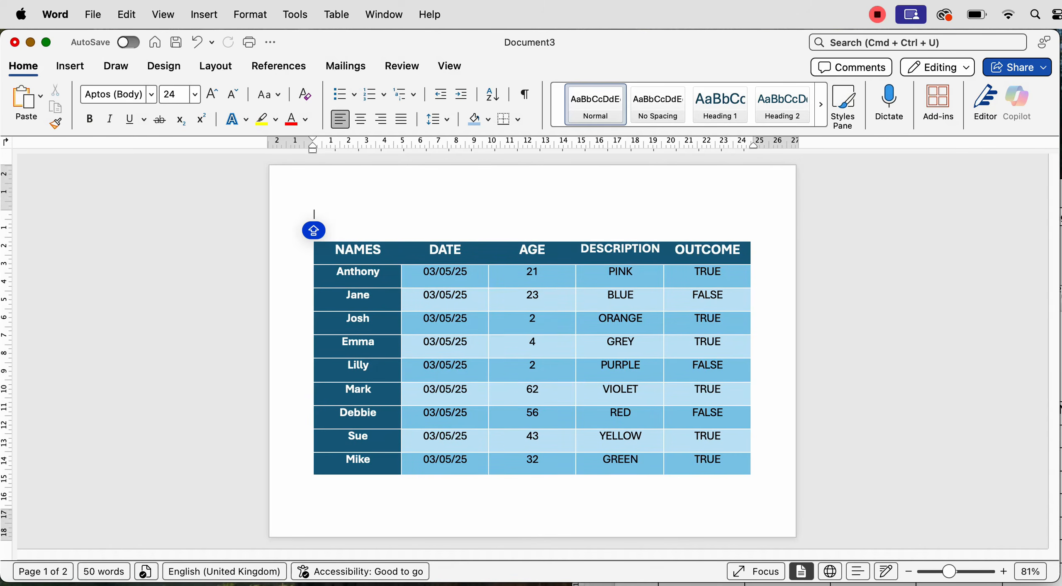
# Add a blank line, then draw a horizontal text box across the space above the table
pyautogui.press('Return')
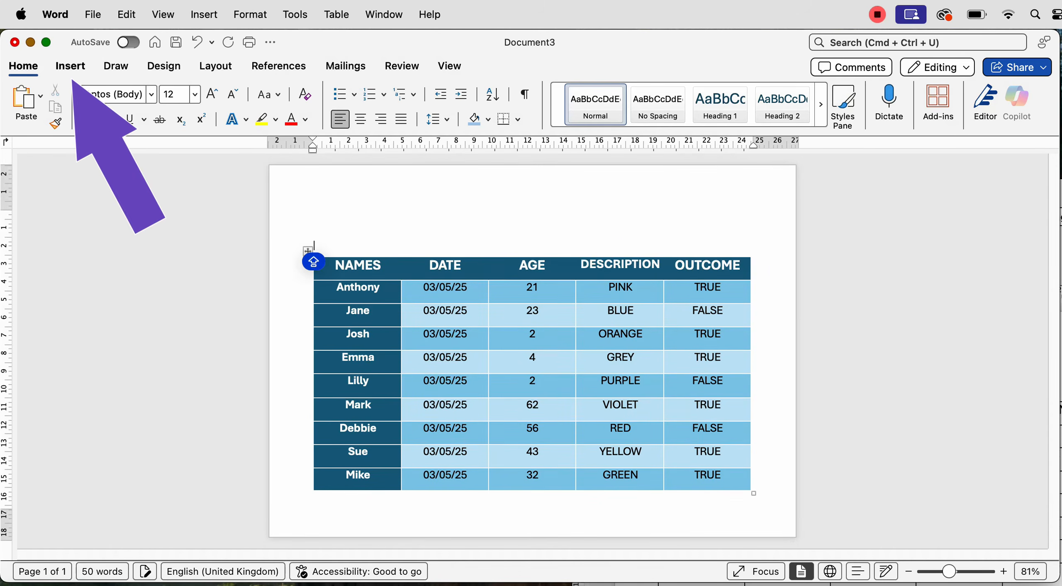
pyautogui.click(70, 66)
pyautogui.click(806, 97)
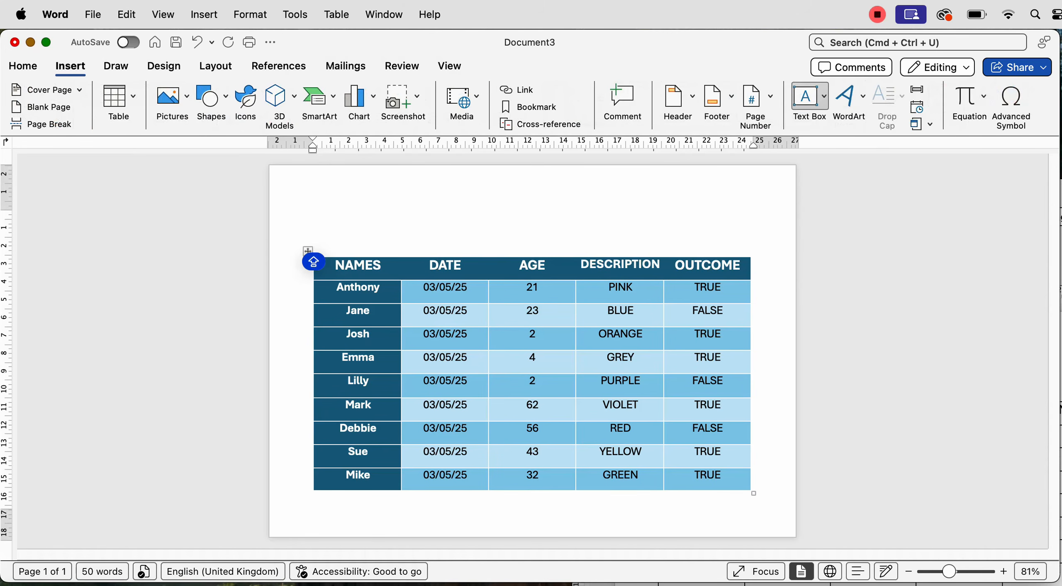
pyautogui.click(865, 121)
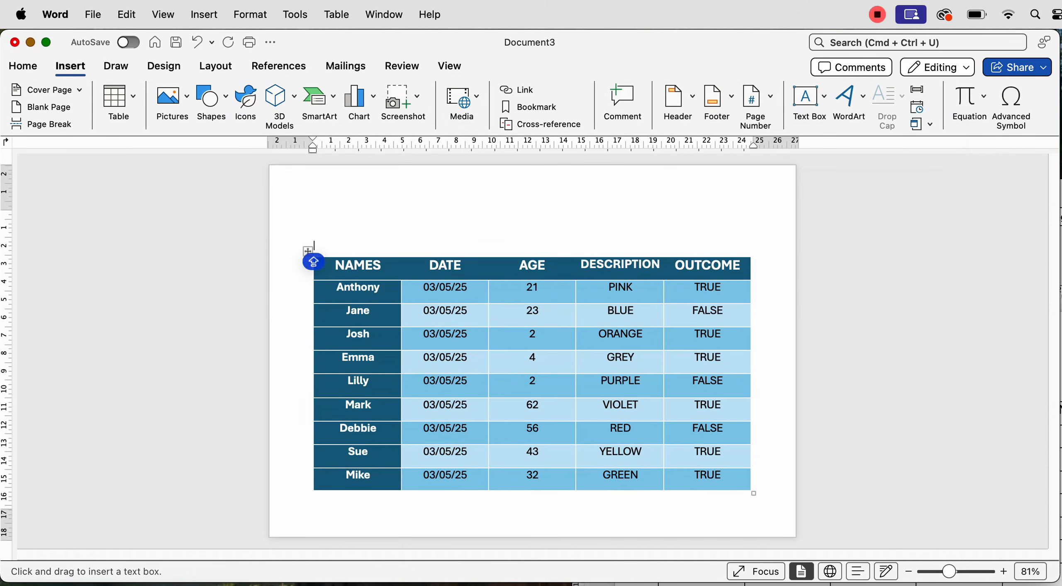
pyautogui.moveTo(359, 188); pyautogui.dragTo(702, 243)
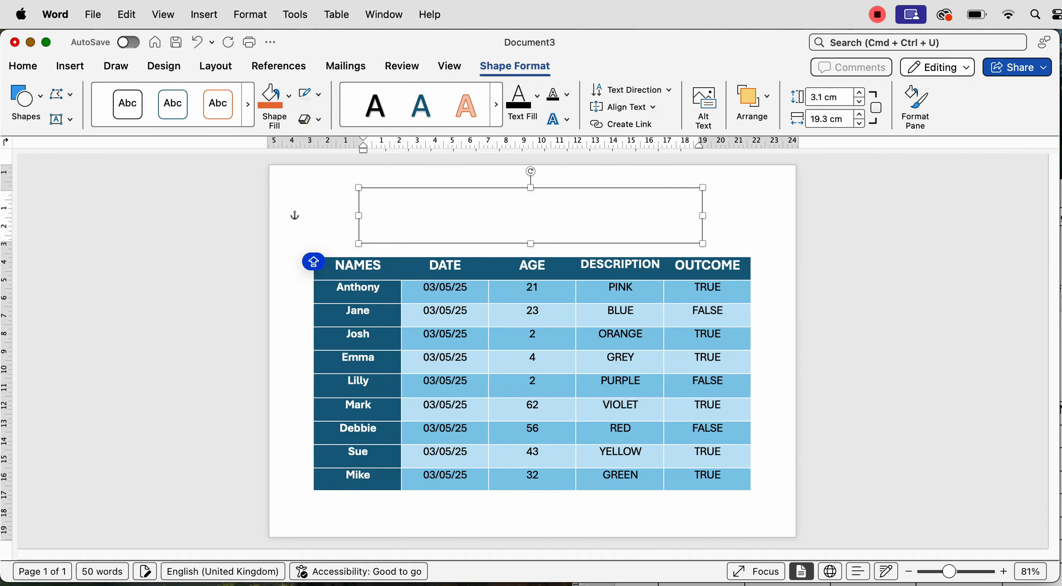
# Type 'TITLE OF TABLE' in the text box, enlarge it to 72 pt and centre it
pyautogui.write('TITLE OF TABLE')
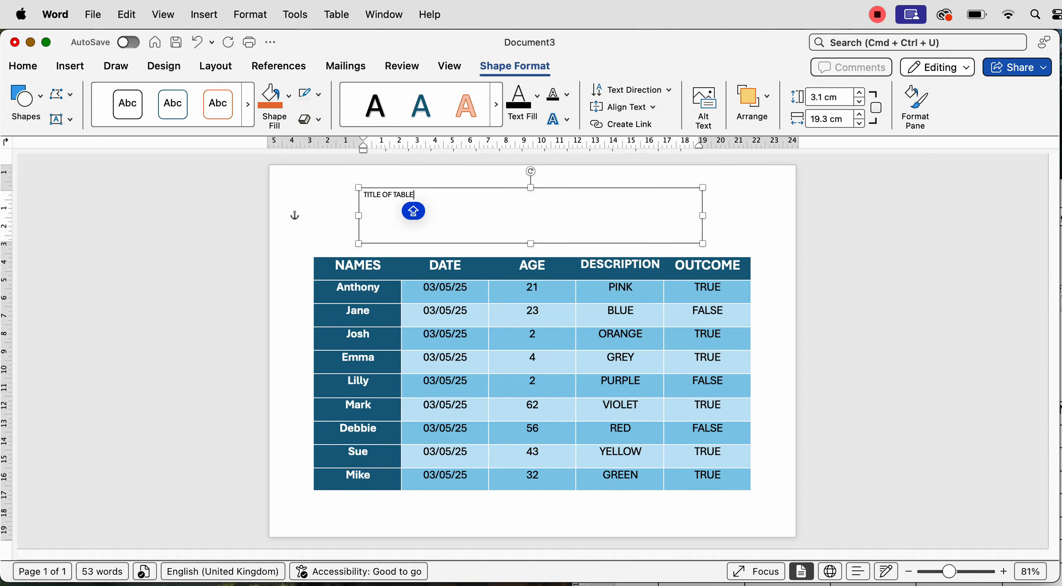
pyautogui.press('super+a')
pyautogui.click(23, 66)
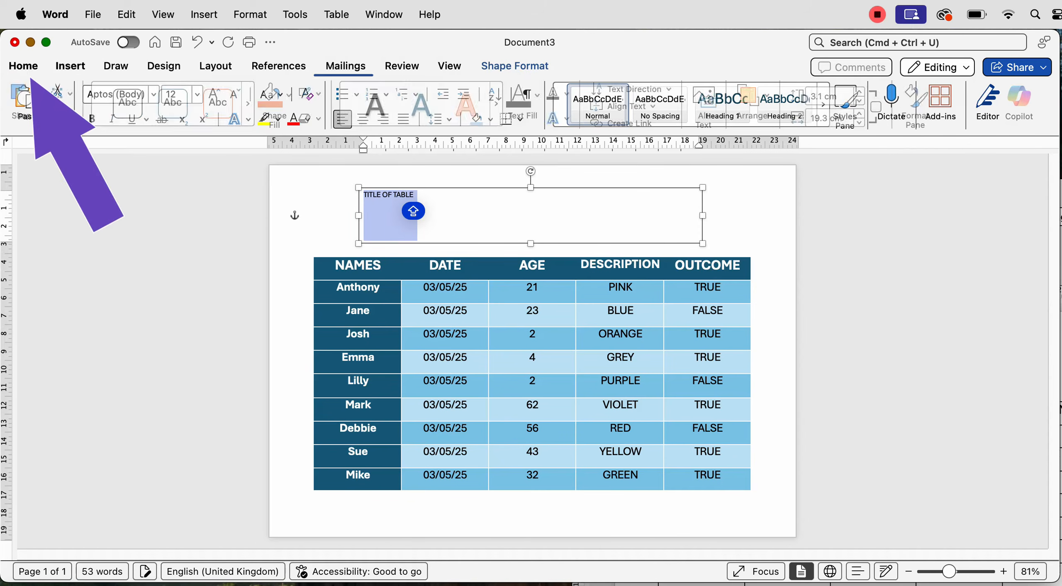
pyautogui.click(211, 94)
pyautogui.click(212, 95)
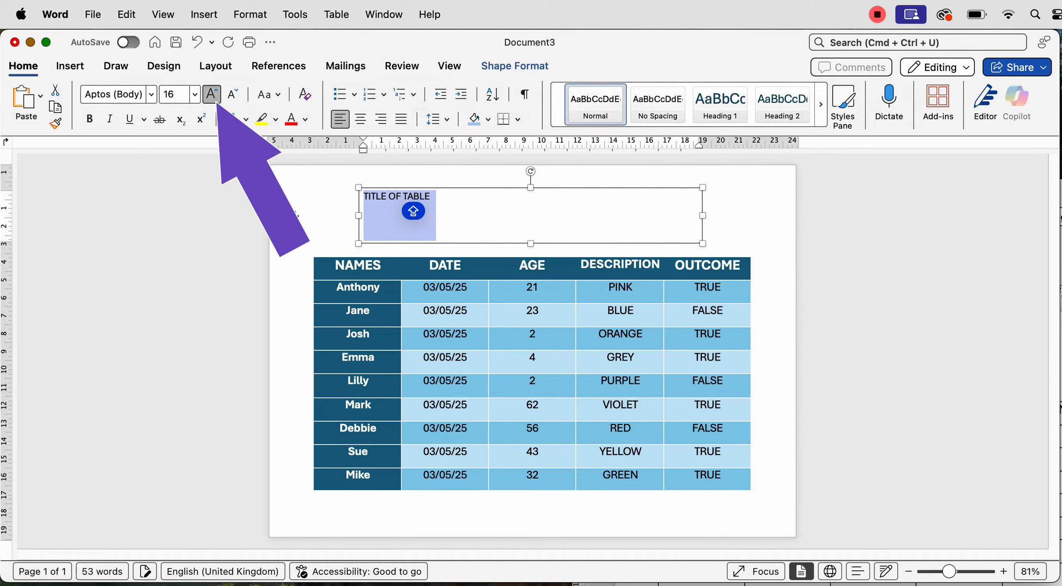
pyautogui.click(211, 94)
pyautogui.click(211, 95)
pyautogui.click(212, 94)
pyautogui.click(212, 94)
pyautogui.click(212, 94)
pyautogui.click(212, 94)
pyautogui.click(211, 94)
pyautogui.click(211, 94)
pyautogui.click(211, 94)
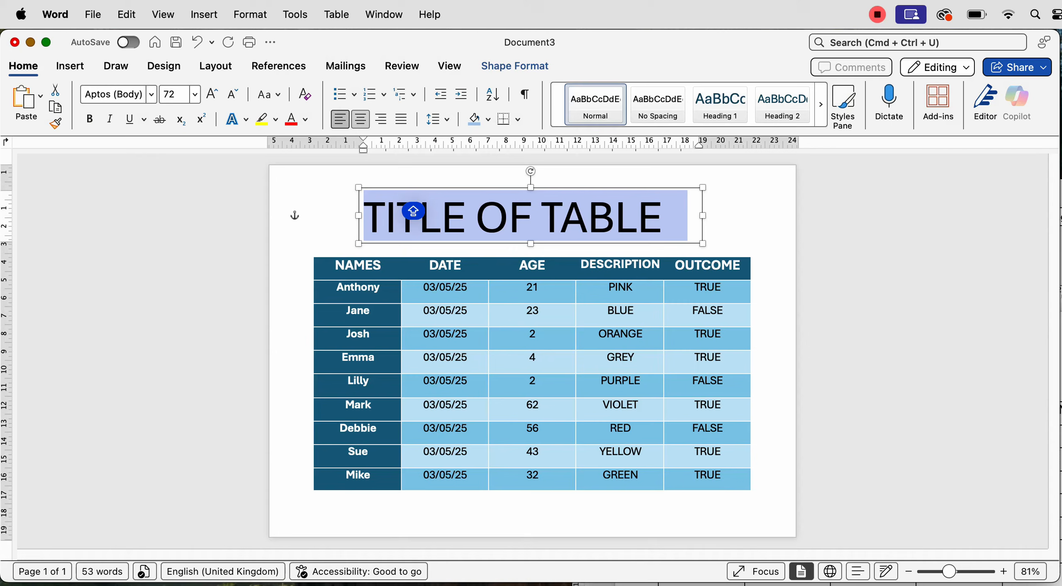
pyautogui.click(360, 120)
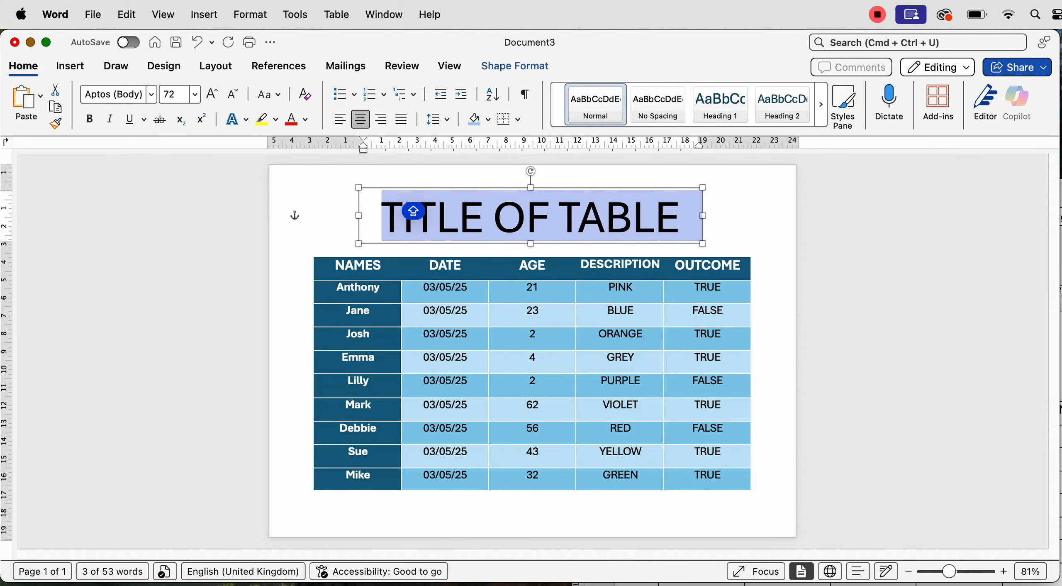
# Shorten the text box to fit the title and set the title's font size to 50 pt
pyautogui.click(233, 94)
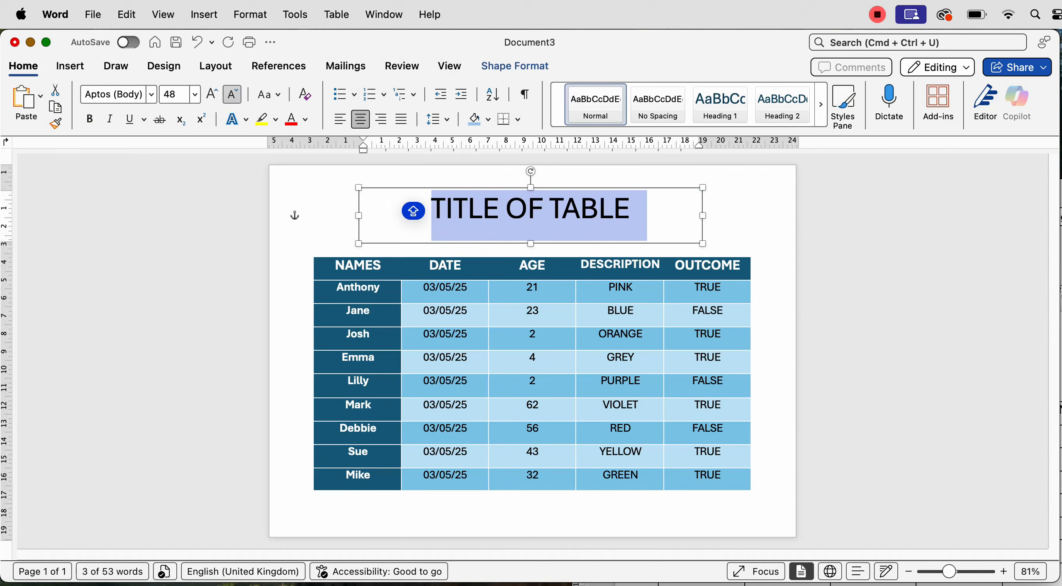
pyautogui.moveTo(530, 244); pyautogui.dragTo(531, 231)
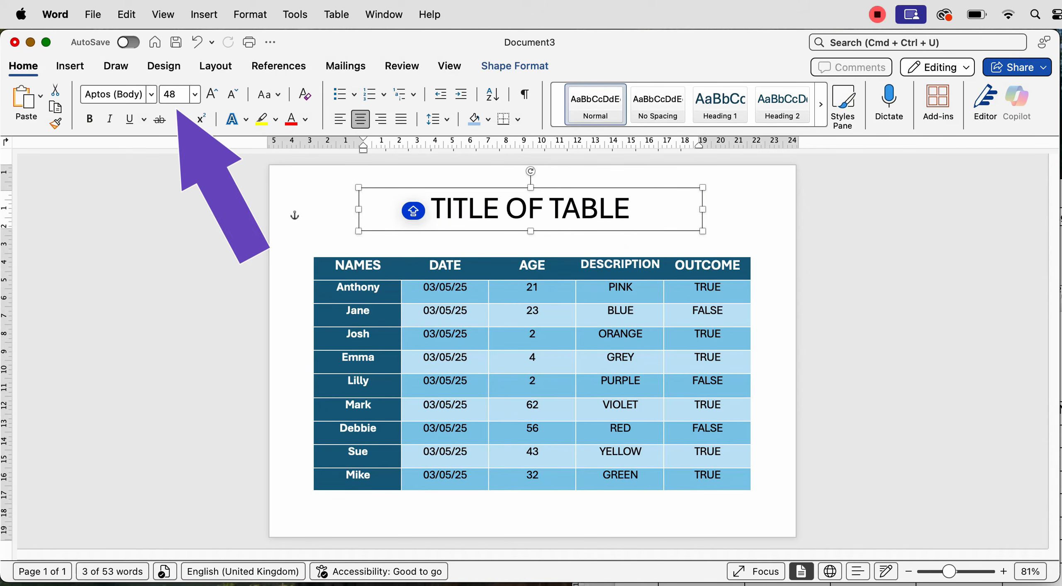
pyautogui.click(168, 97)
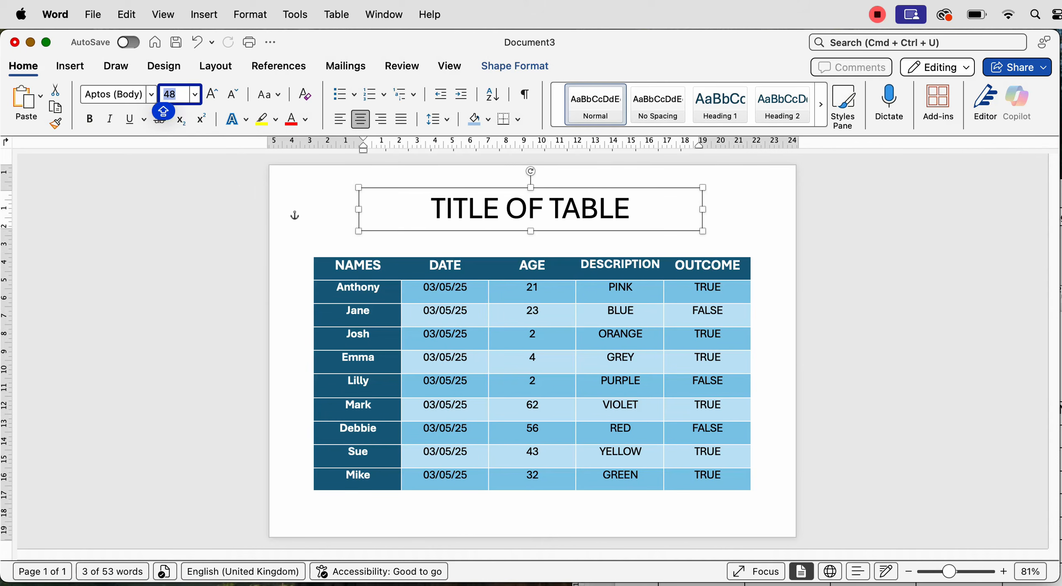
pyautogui.write('50')
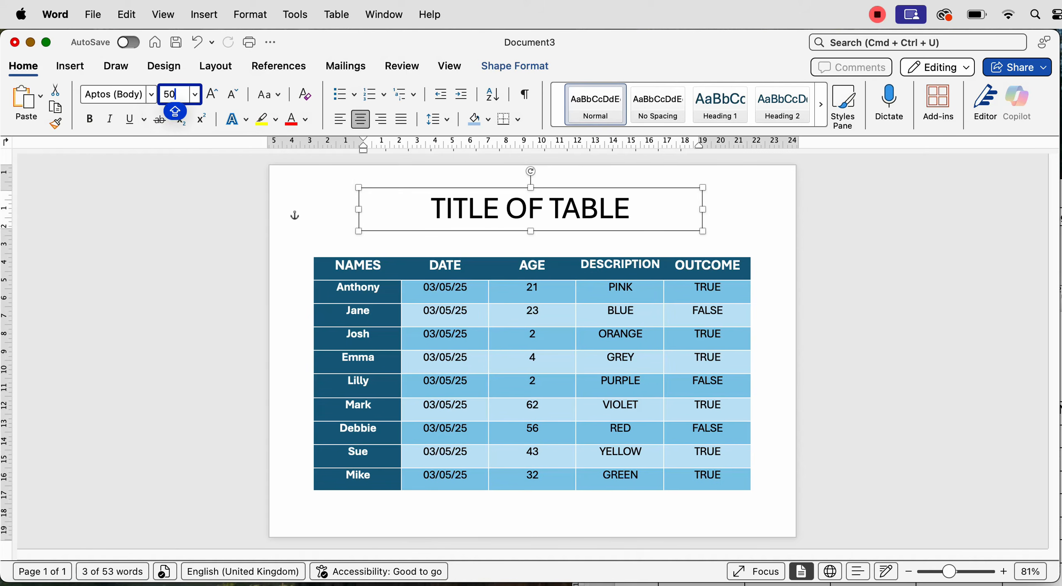
pyautogui.press('Return')
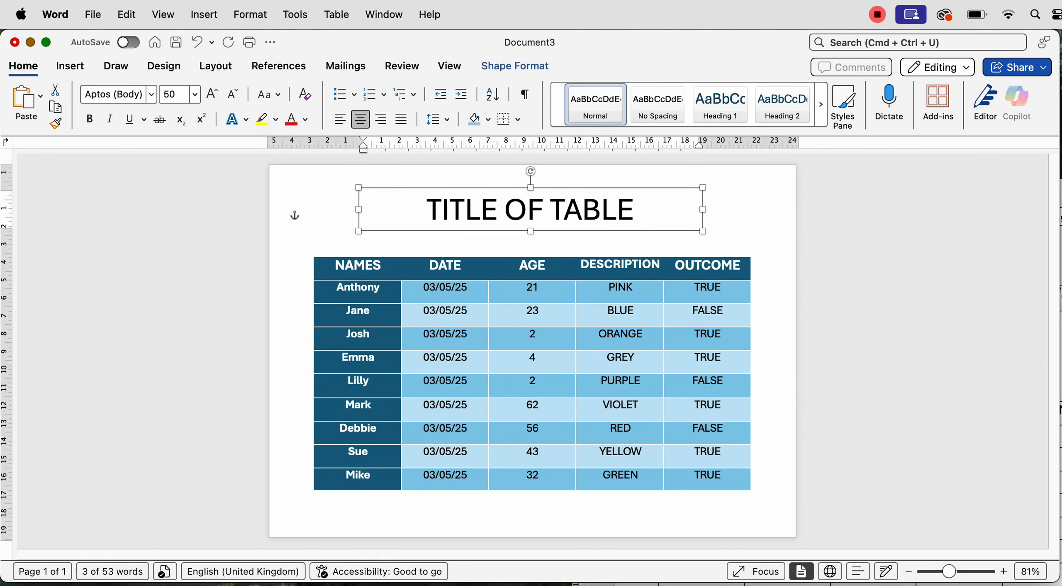
# Centre the title text box horizontally on the page and fine-tune its vertical position
pyautogui.click(216, 66)
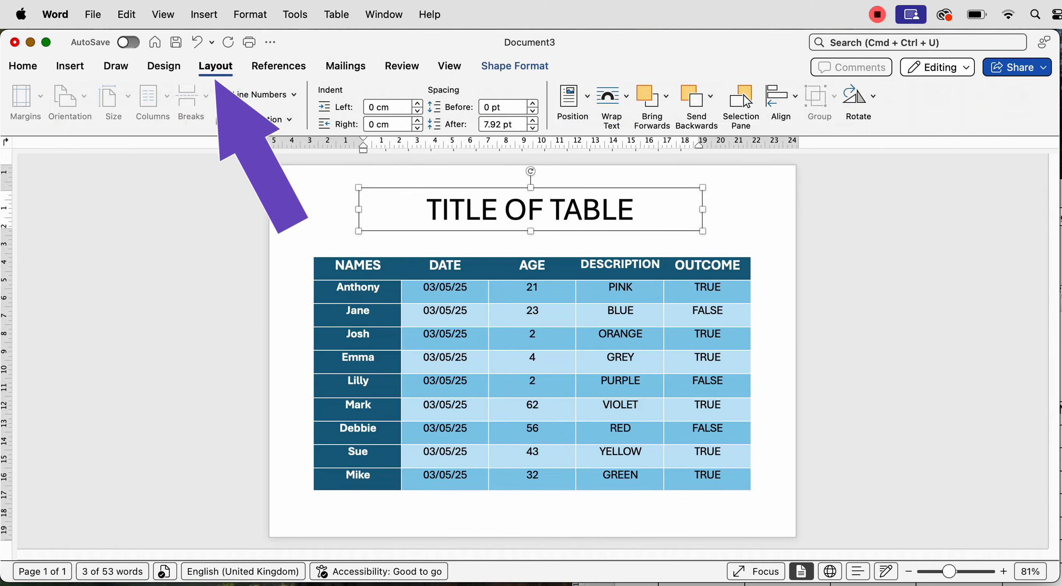
pyautogui.click(780, 96)
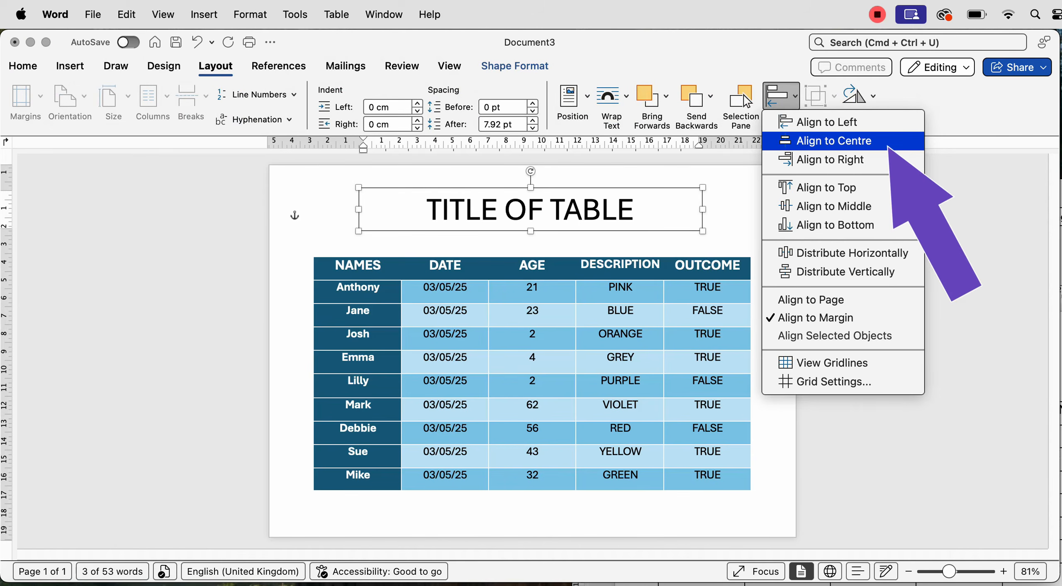
pyautogui.click(834, 140)
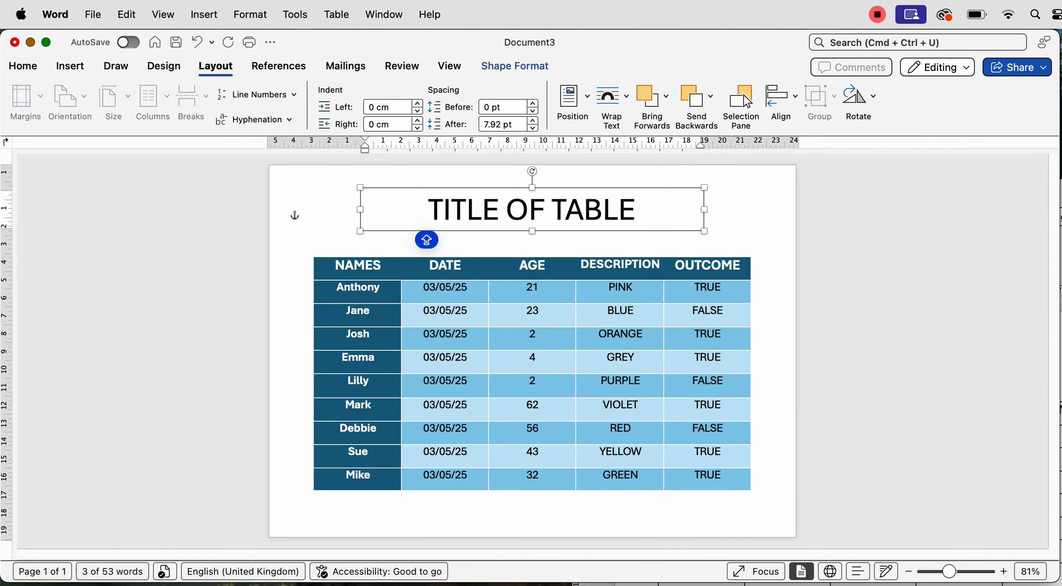
pyautogui.press('Down')
pyautogui.press('Down')
pyautogui.press('Down')
pyautogui.press('Down')
pyautogui.press('Down')
pyautogui.press('Down')
pyautogui.press('Down')
pyautogui.press('Down')
pyautogui.press('Down')
pyautogui.press('Down')
pyautogui.press('Down')
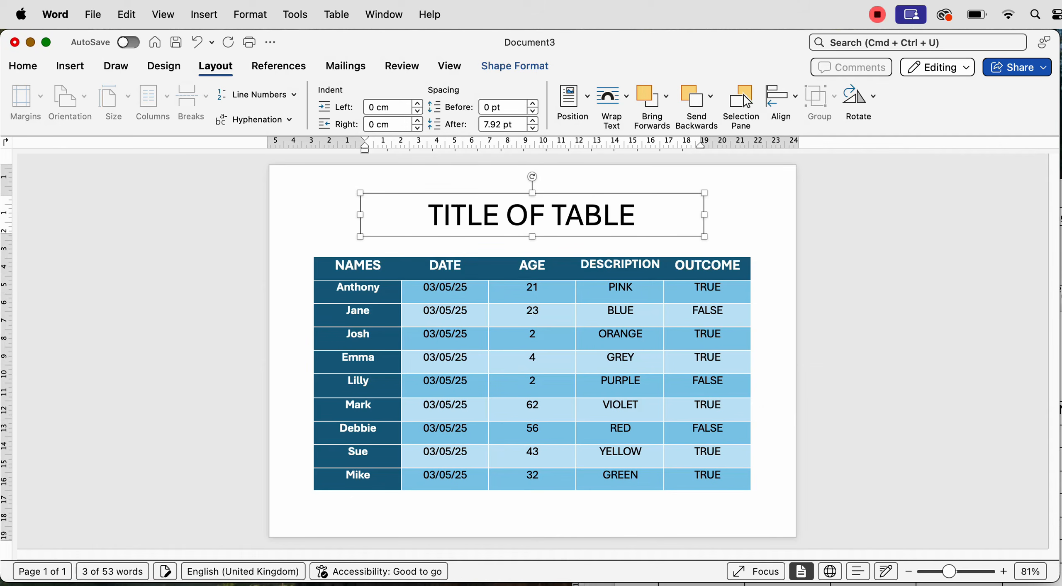
pyautogui.press('Up')
pyautogui.press('Up')
pyautogui.press('Up')
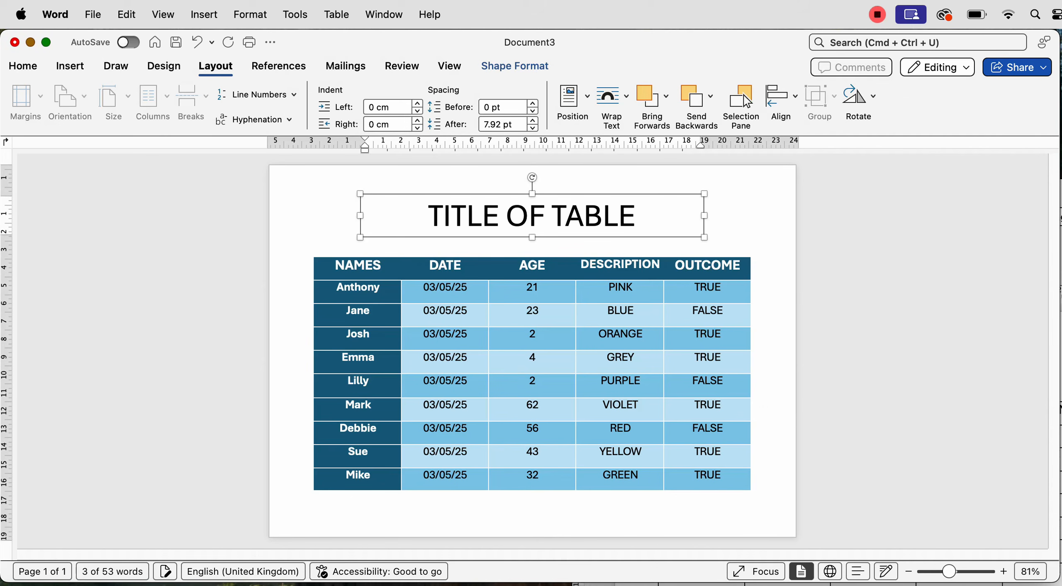
pyautogui.press('Down')
pyautogui.press('Down')
pyautogui.press('Down')
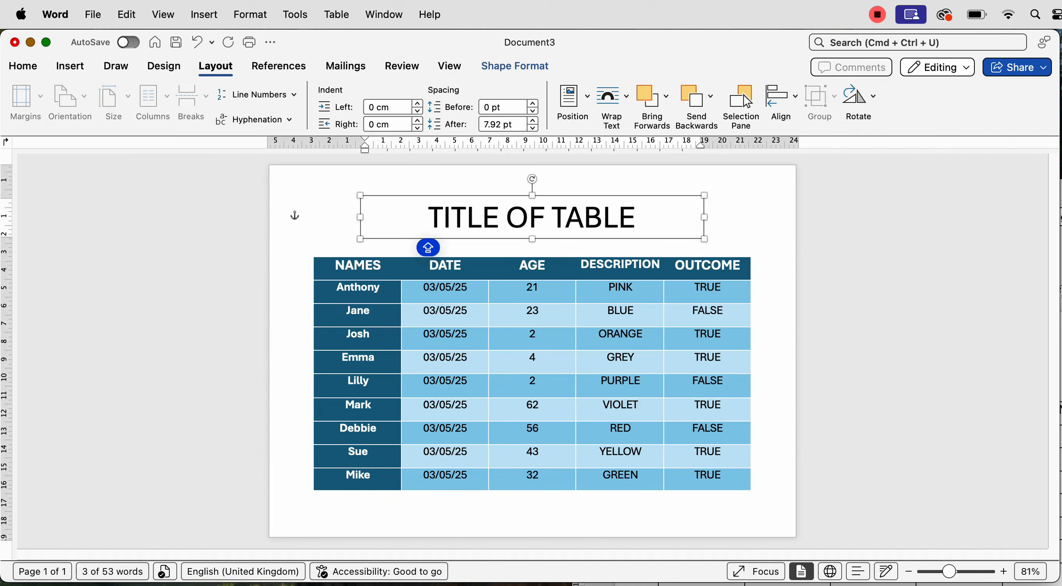
pyautogui.press('Escape')
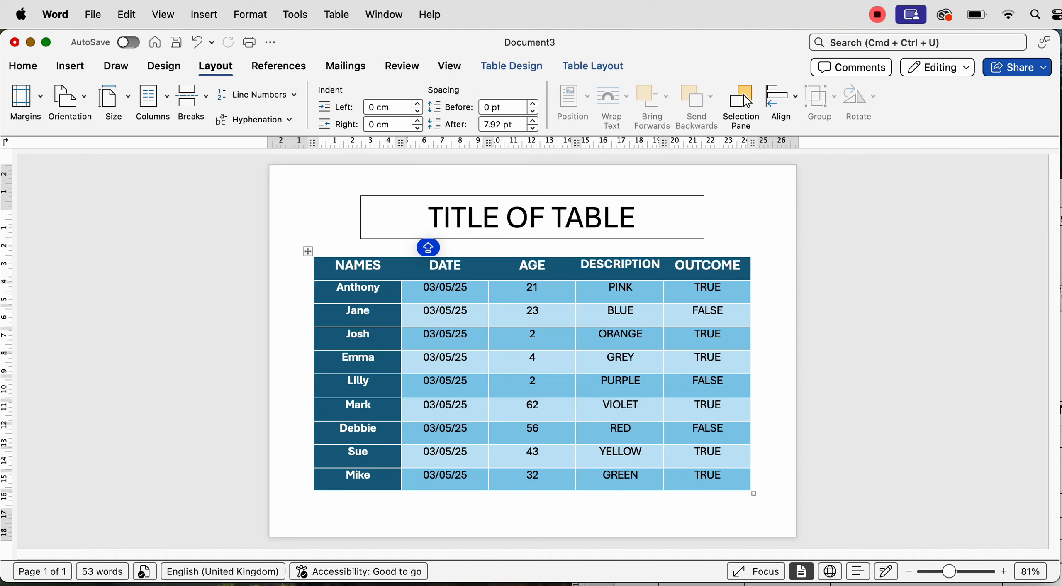
pyautogui.press('super+z')
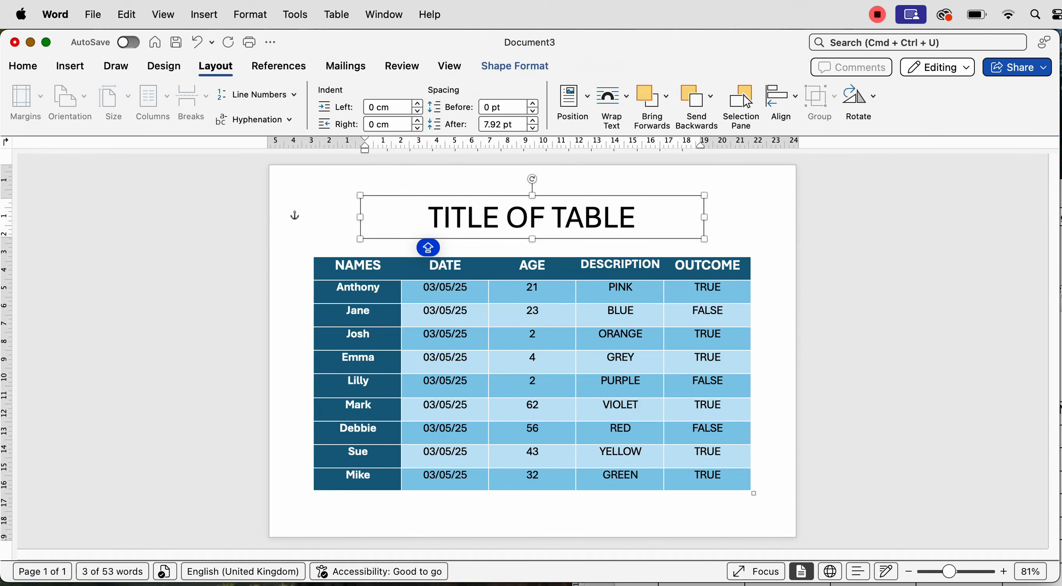
# Set the title text box's Shape Outline to No Outline
pyautogui.click(514, 66)
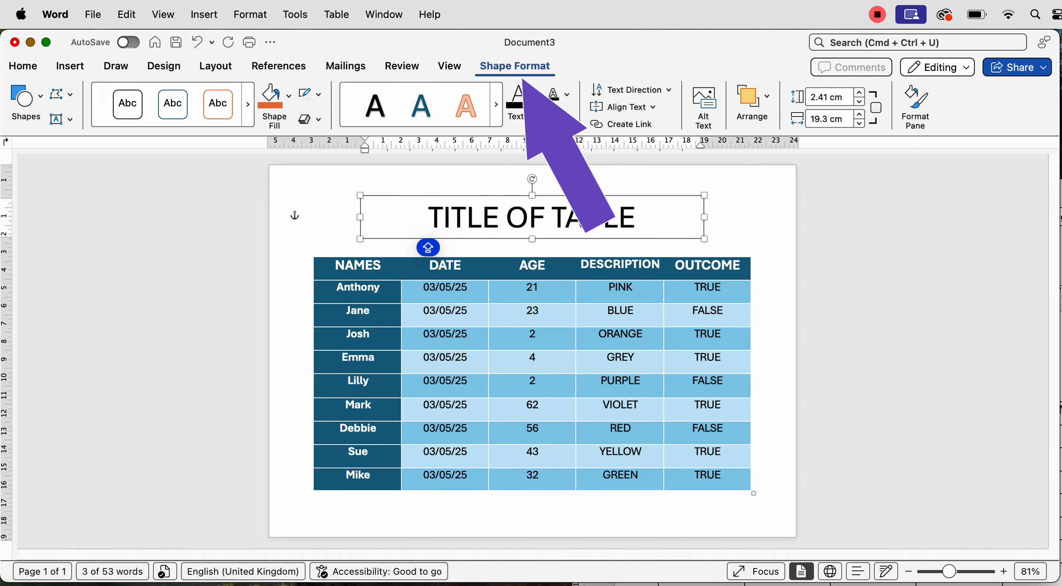
pyautogui.click(318, 94)
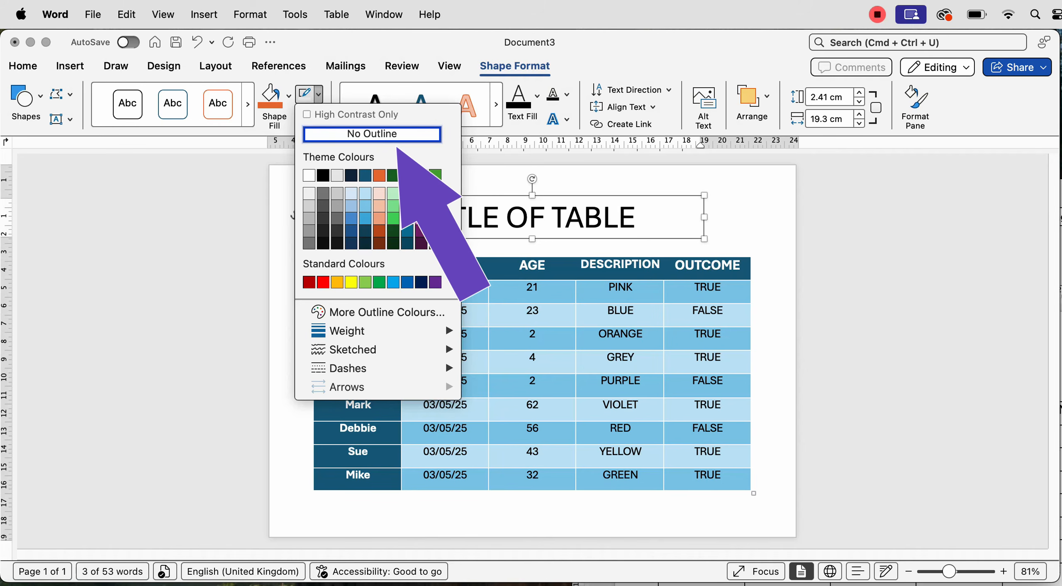
pyautogui.click(384, 134)
pyautogui.click(752, 261)
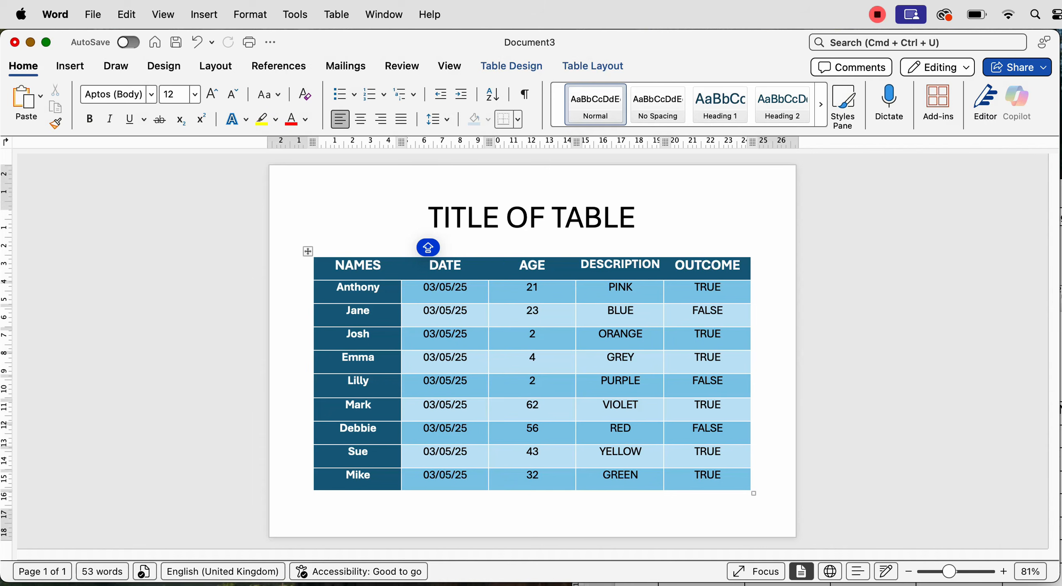
# Enter 'TABLE OF NAMES 10234' in the page footer and close footer editing
pyautogui.doubleClick(325, 502)
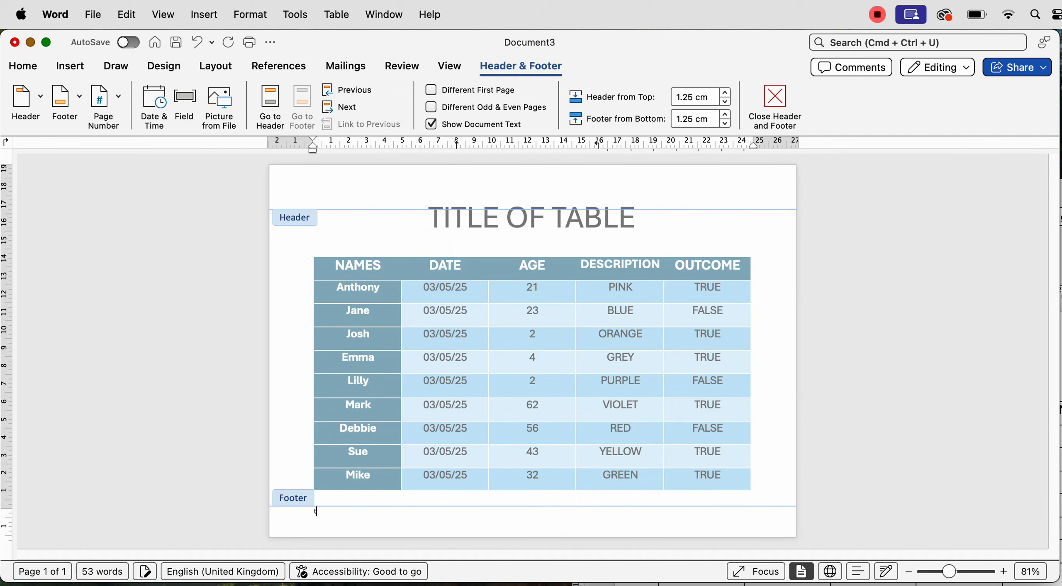
pyautogui.write('TABLE OF NAMES 10234')
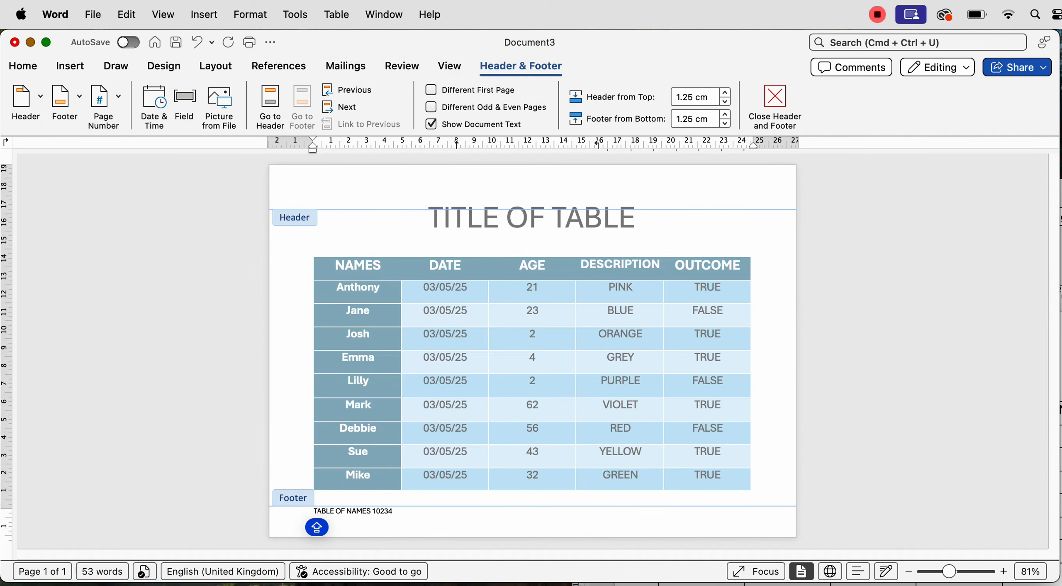
pyautogui.doubleClick(305, 338)
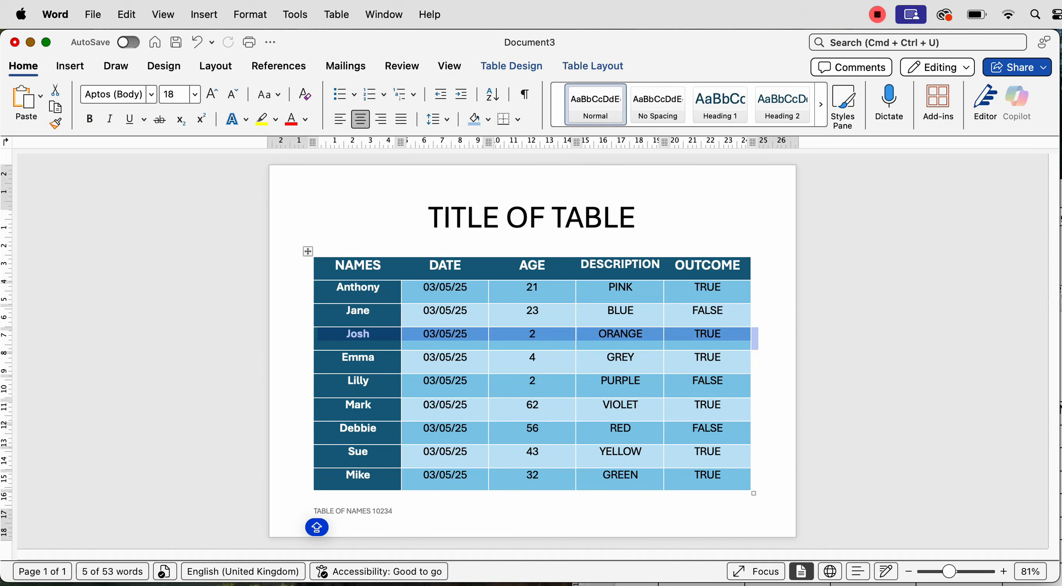
# Select the whole table, vertically centre its cell text, then reselect it to check Table Design borders
pyautogui.click(533, 503)
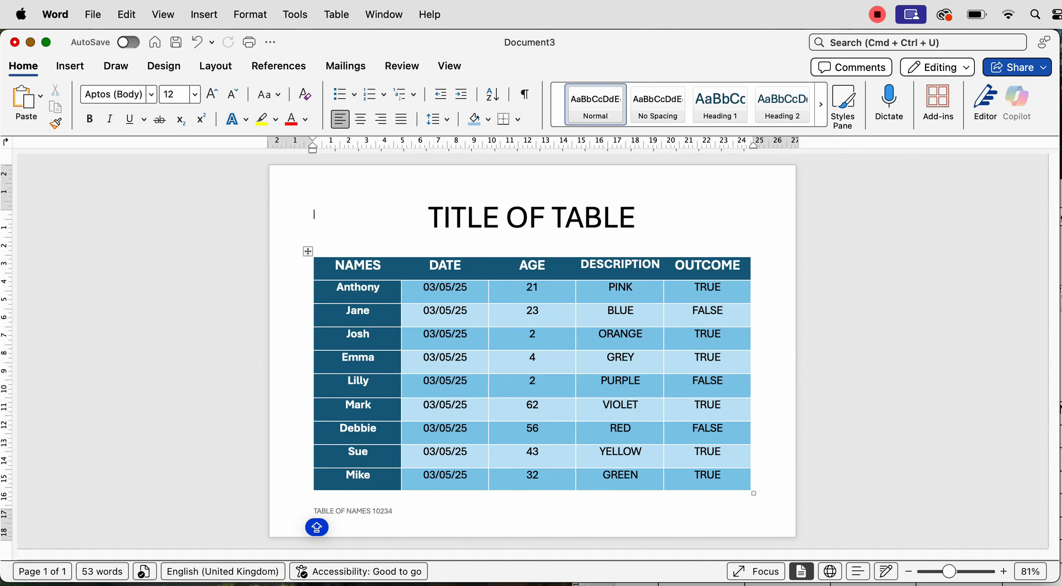
pyautogui.click(307, 251)
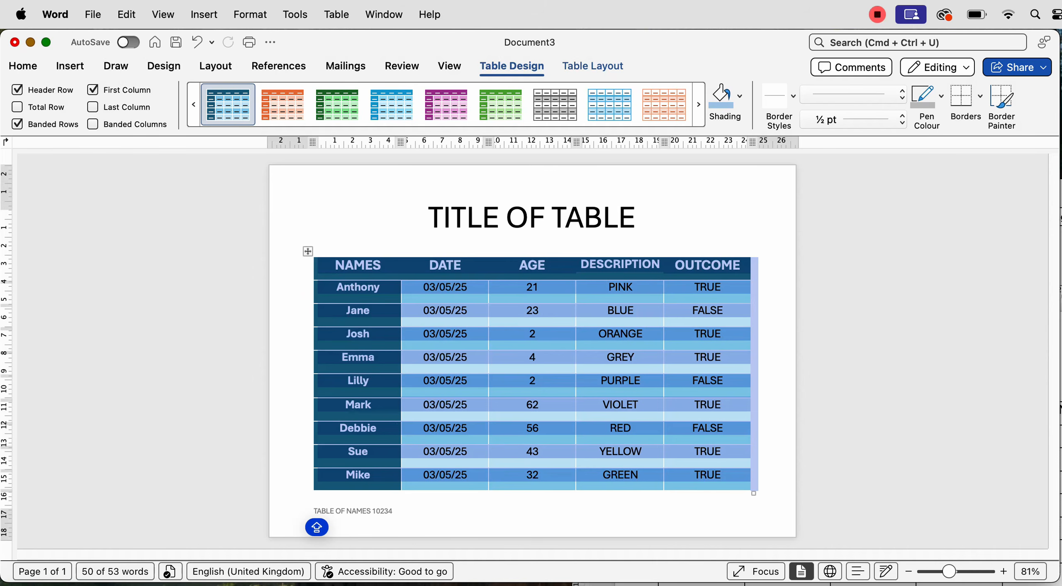
pyautogui.click(593, 66)
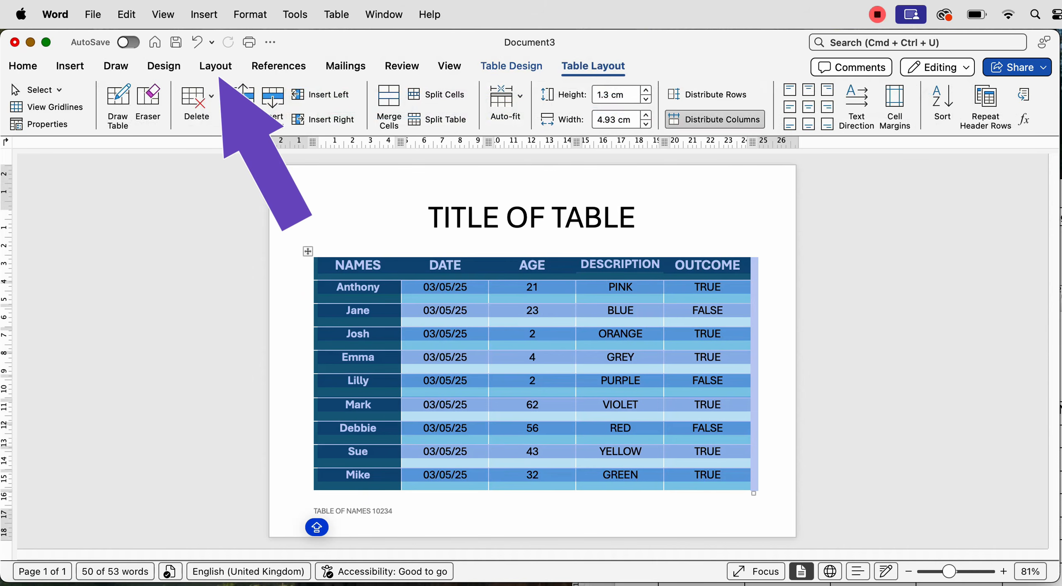
pyautogui.click(808, 108)
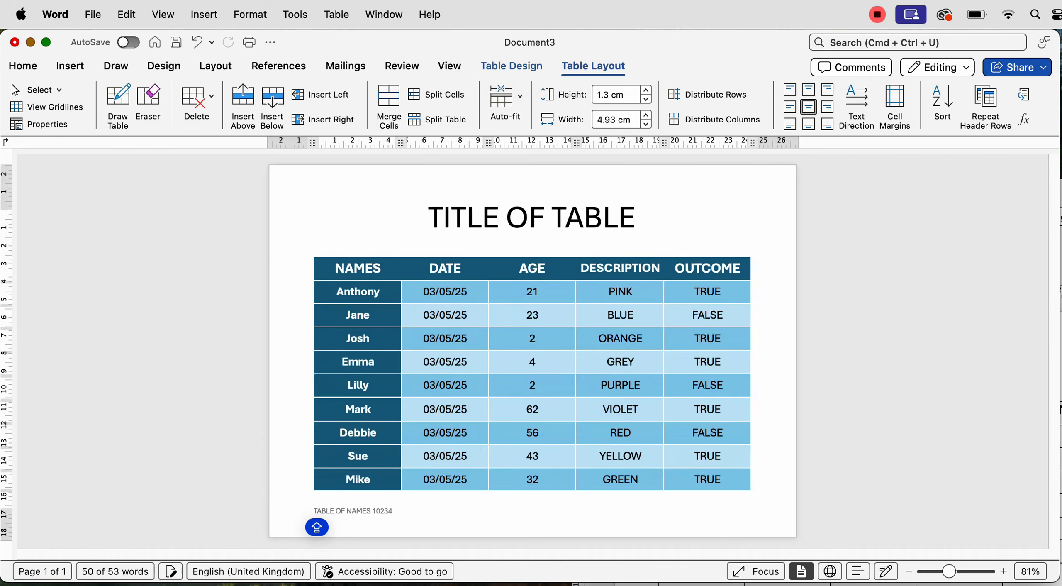
pyautogui.click(314, 214)
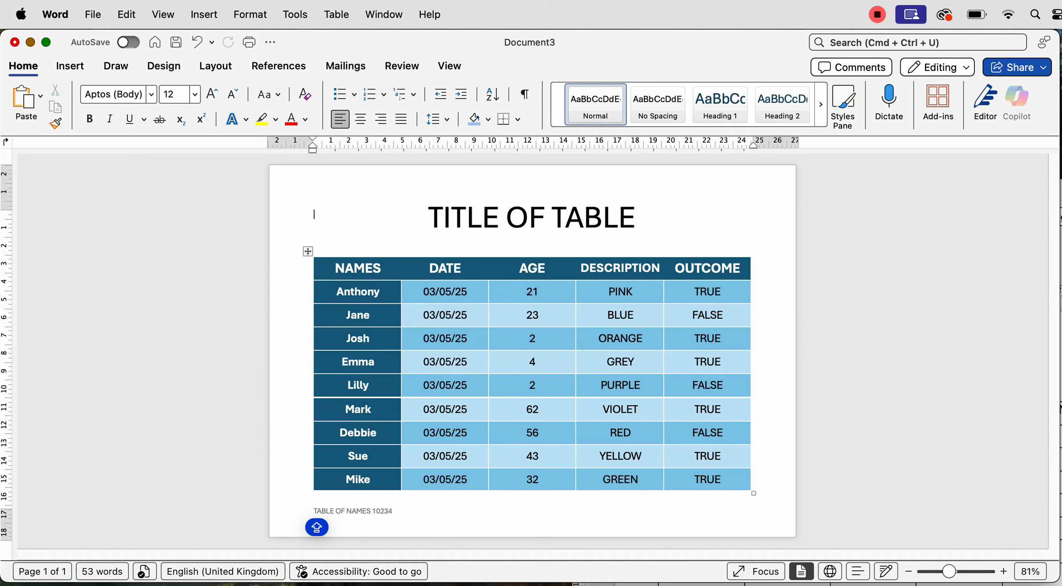
pyautogui.click(307, 251)
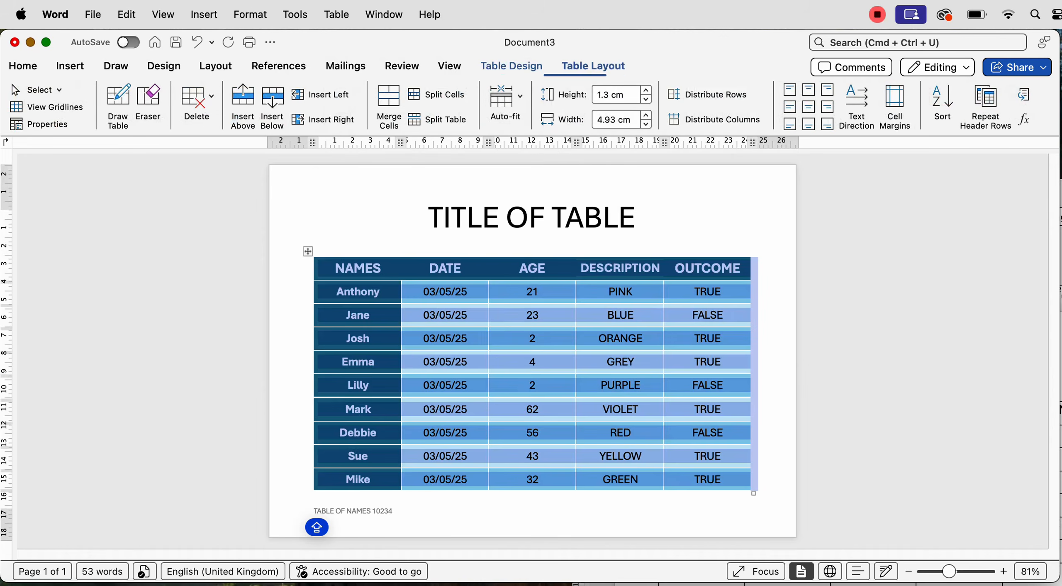
pyautogui.click(512, 66)
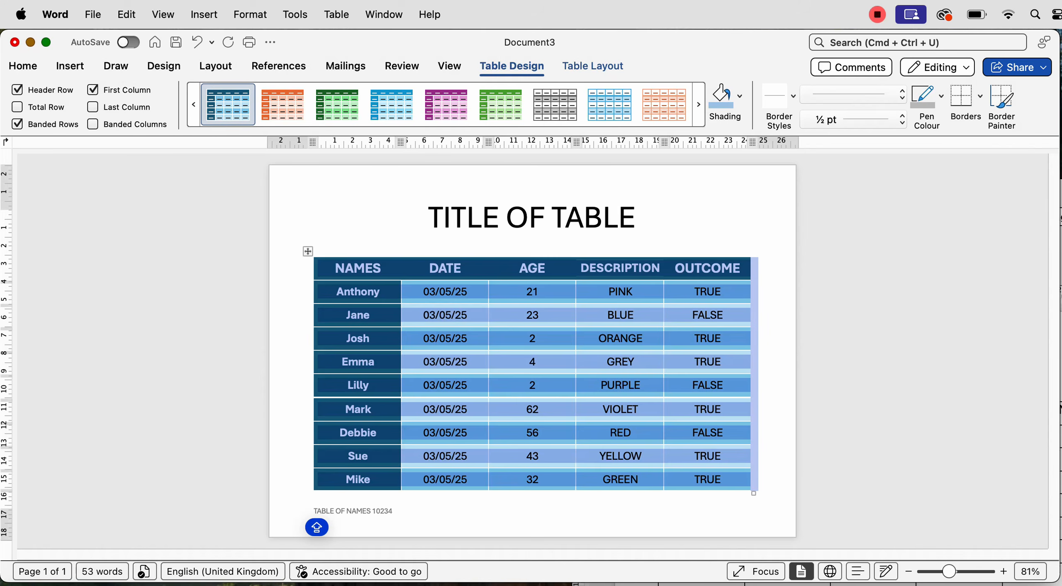
pyautogui.click(980, 96)
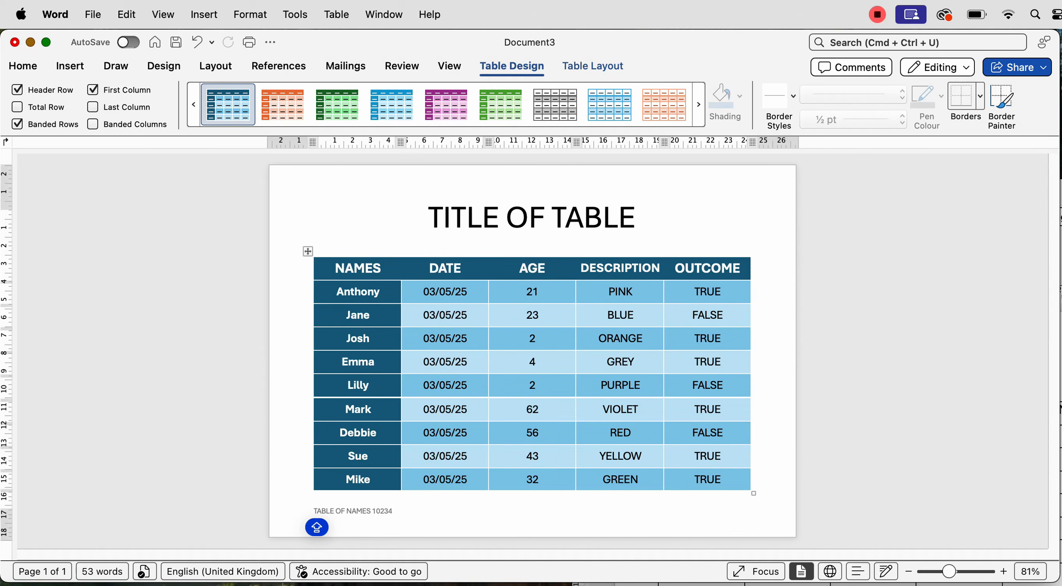